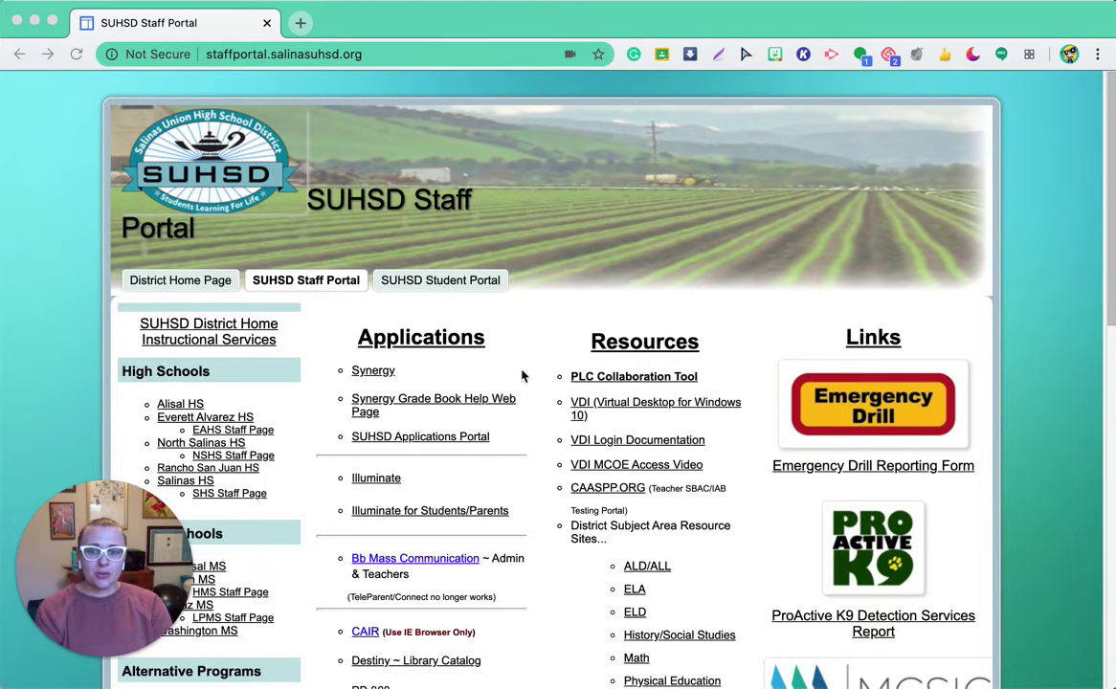
Step: Open the Bb Mass Communication link from the staff portal's Applications column
{"action": "scroll", "coordinate": [529, 382], "scroll_direction": "down", "scroll_amount": 1}
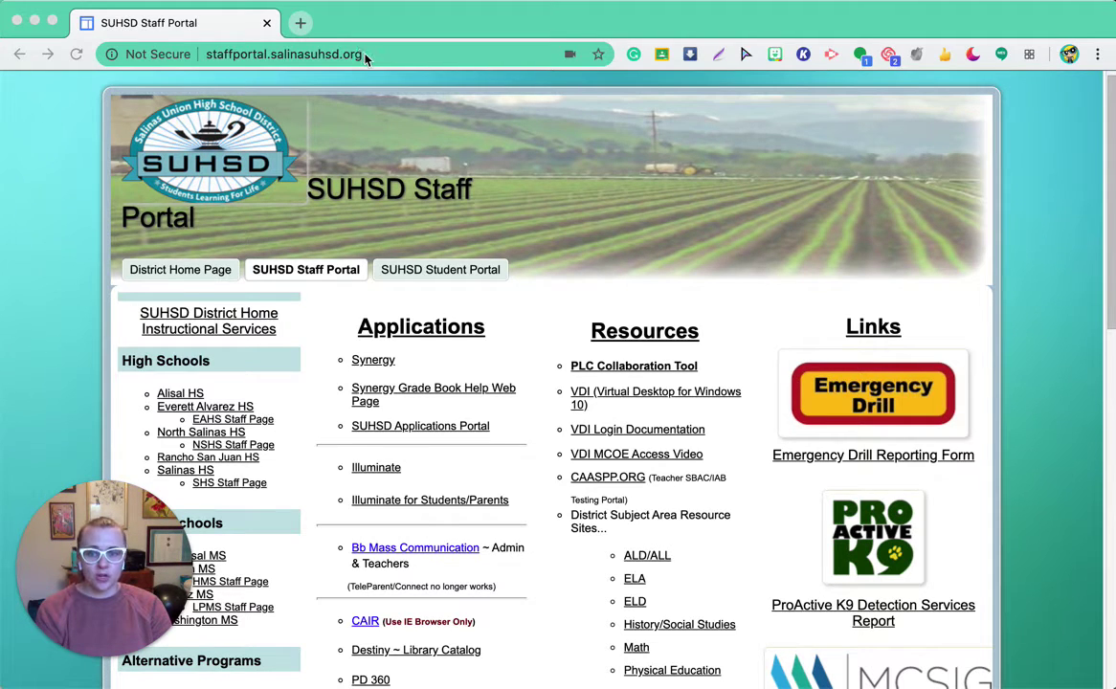
{"action": "left_click", "coordinate": [418, 549]}
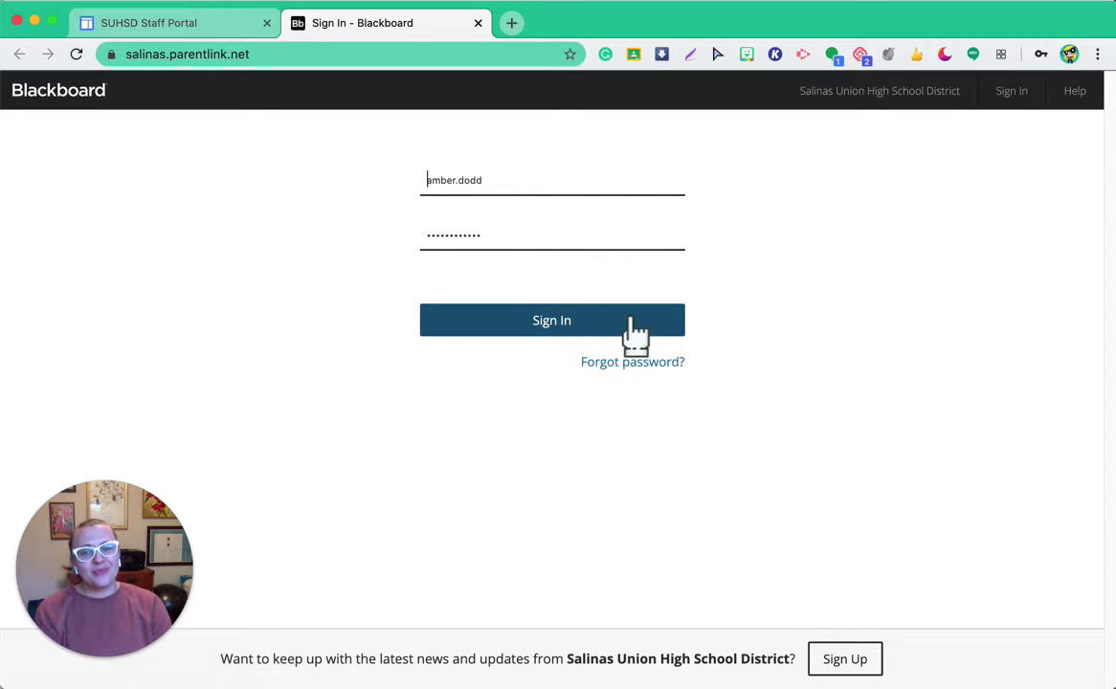
Step: Sign in to Blackboard Connect with the staff username and password
{"action": "left_click", "coordinate": [544, 323]}
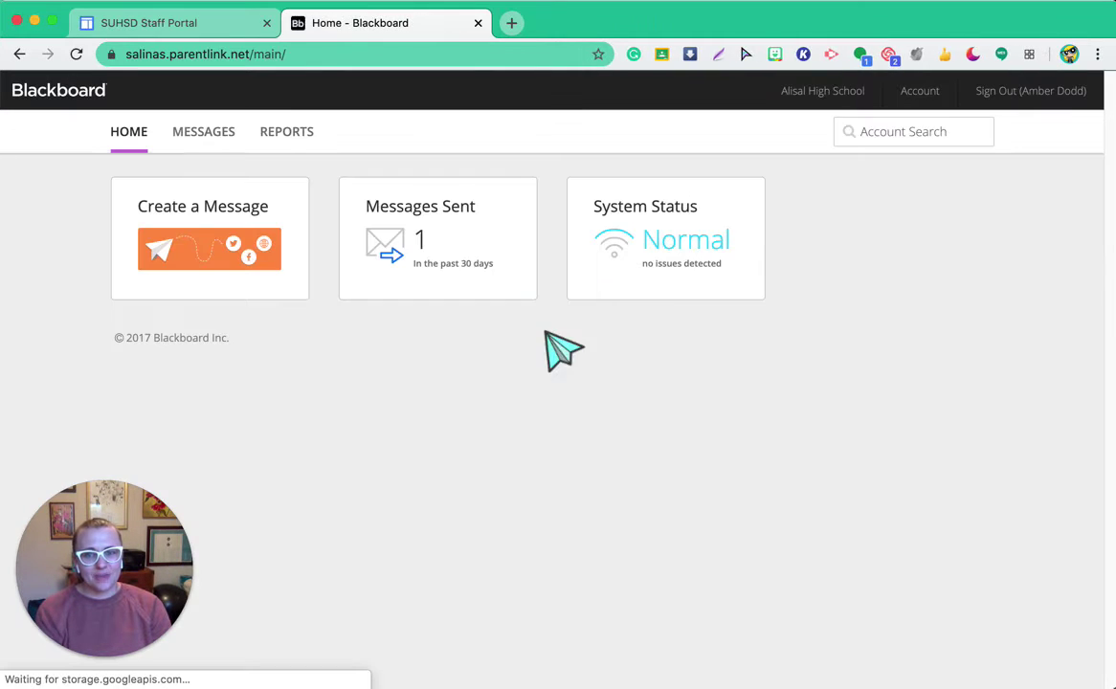
Step: Start a new message from the Create a Message tile and scroll through the blank compose form
{"action": "left_click", "coordinate": [288, 232]}
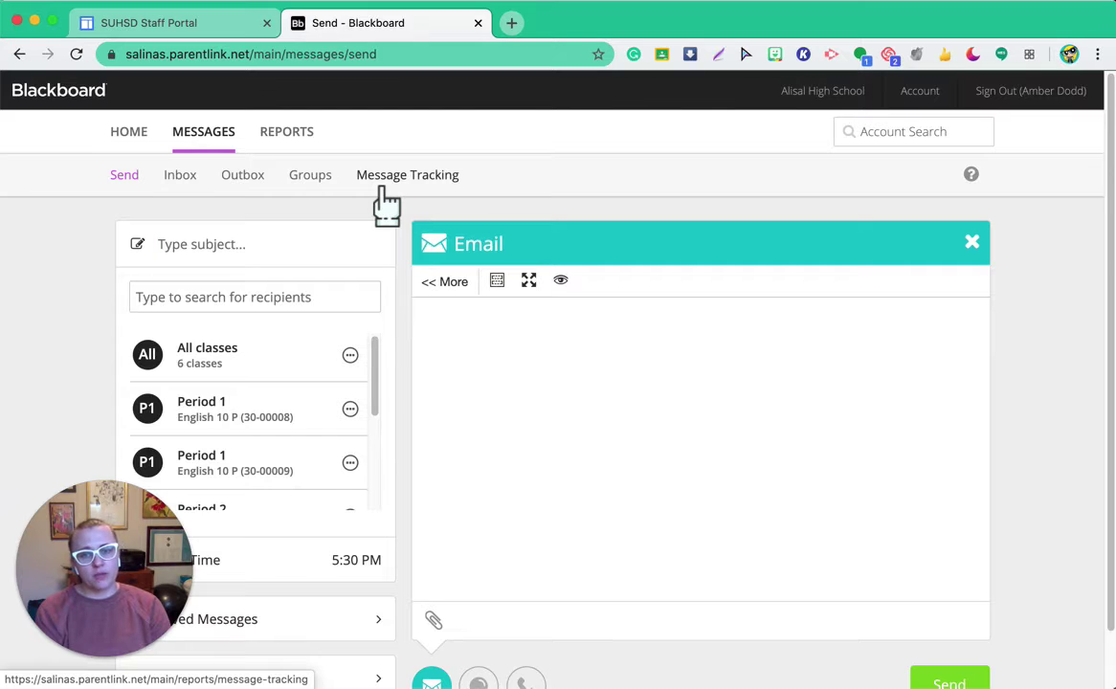
{"action": "scroll", "coordinate": [387, 204], "scroll_direction": "down", "scroll_amount": 1}
{"action": "scroll", "coordinate": [386, 192], "scroll_direction": "down", "scroll_amount": 3}
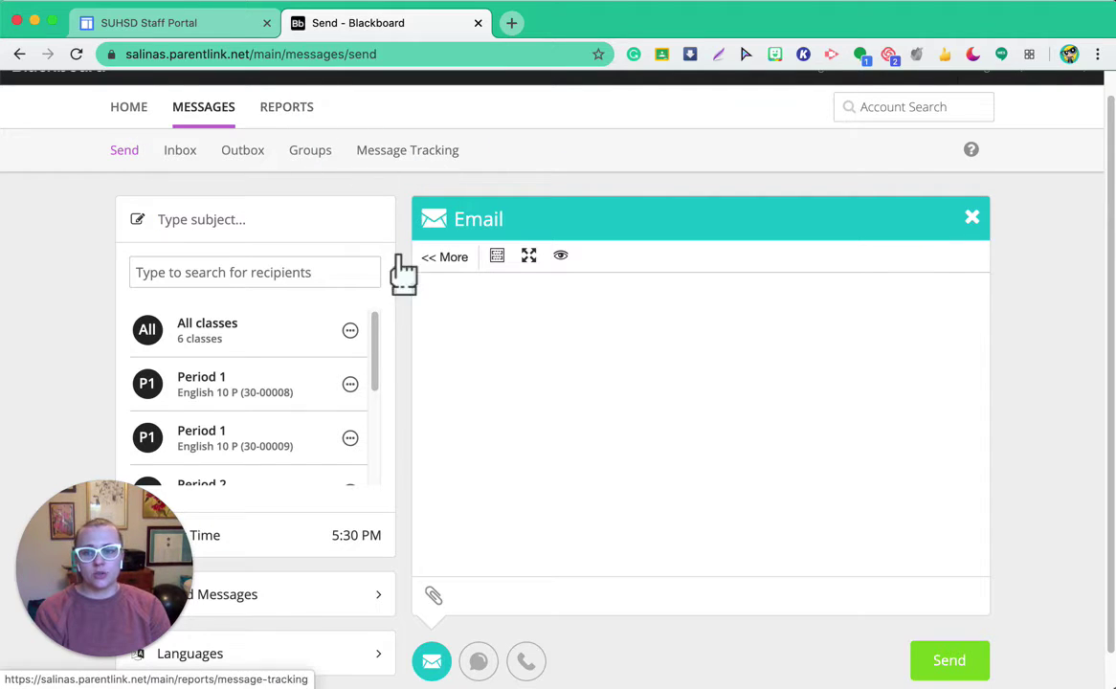
{"action": "scroll", "coordinate": [405, 289], "scroll_direction": "down", "scroll_amount": 1}
{"action": "scroll", "coordinate": [405, 292], "scroll_direction": "down", "scroll_amount": 2}
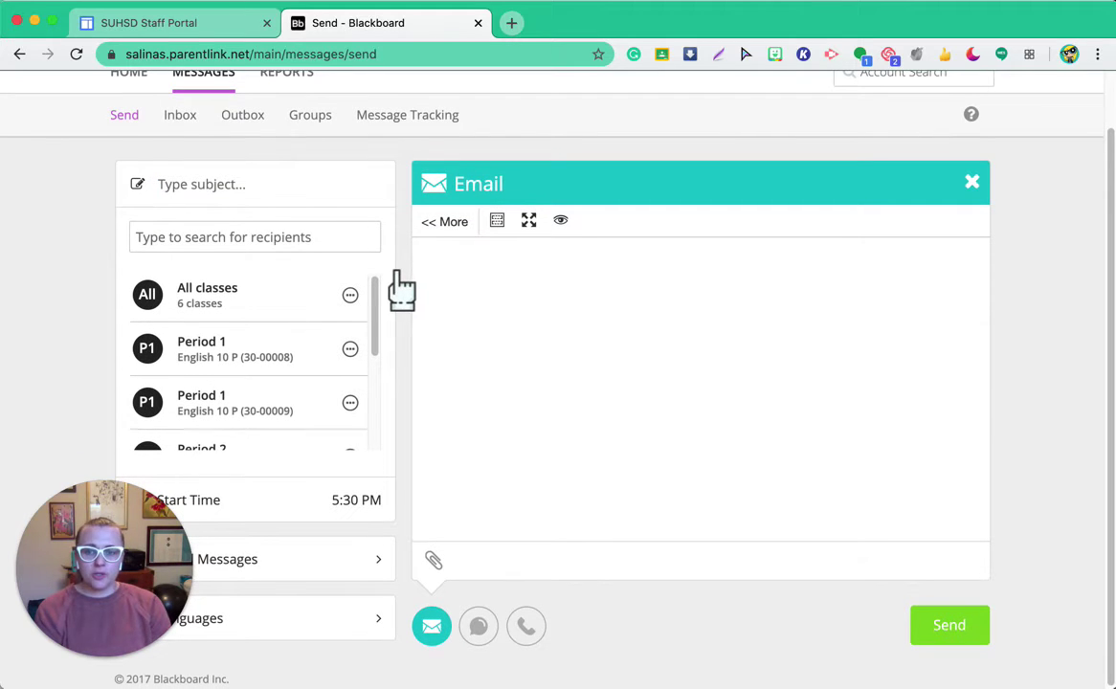
Step: Enter the message subject 'Test Message'
{"action": "left_click", "coordinate": [221, 186]}
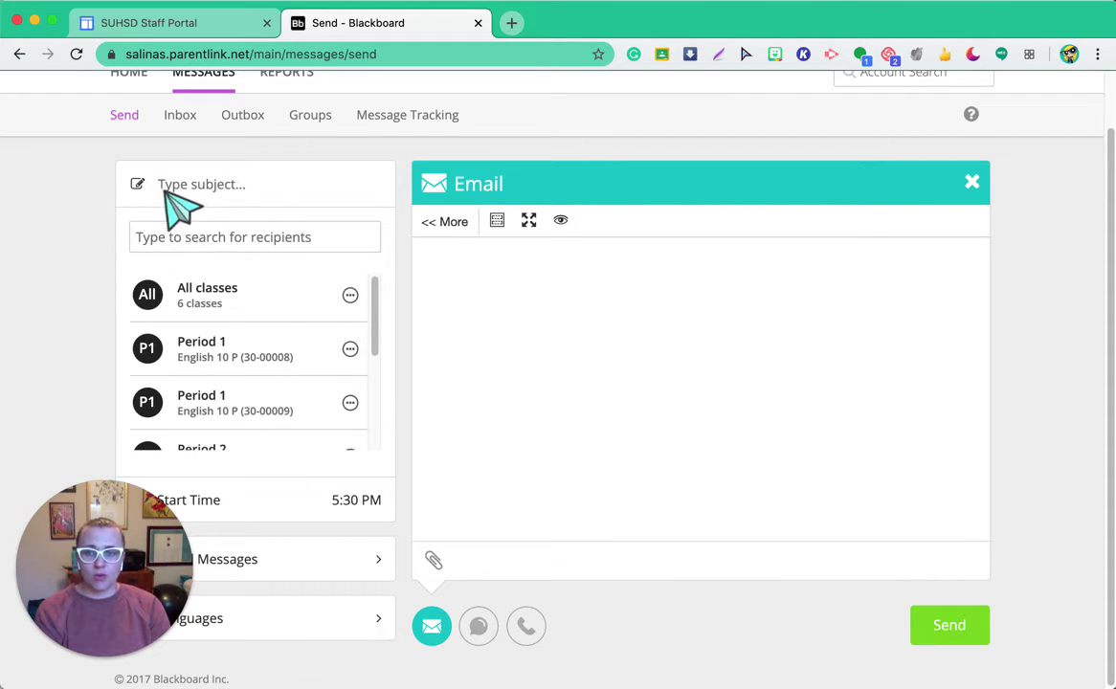
{"action": "left_click", "coordinate": [179, 192]}
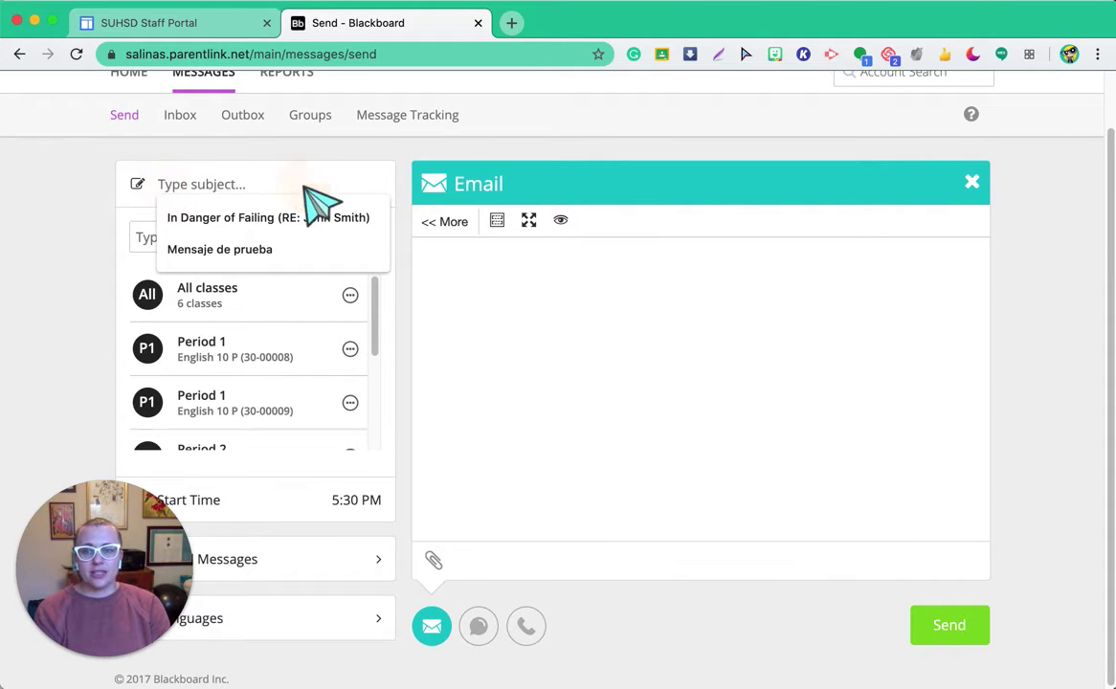
{"action": "type", "text": "Test"}
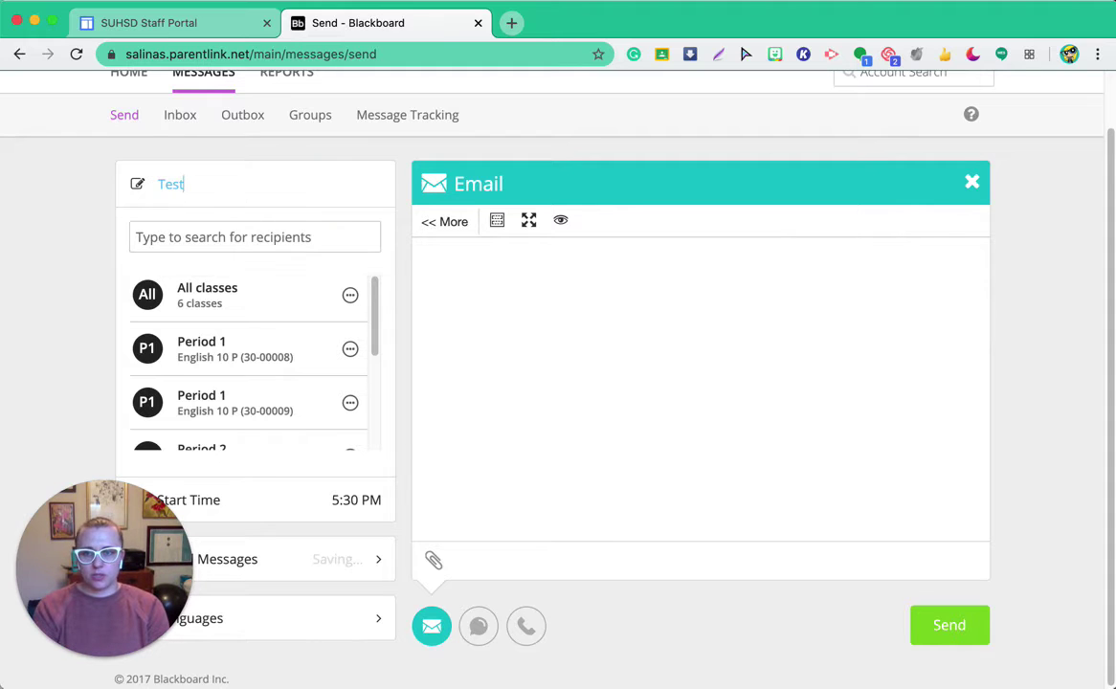
{"action": "type", "text": " Message"}
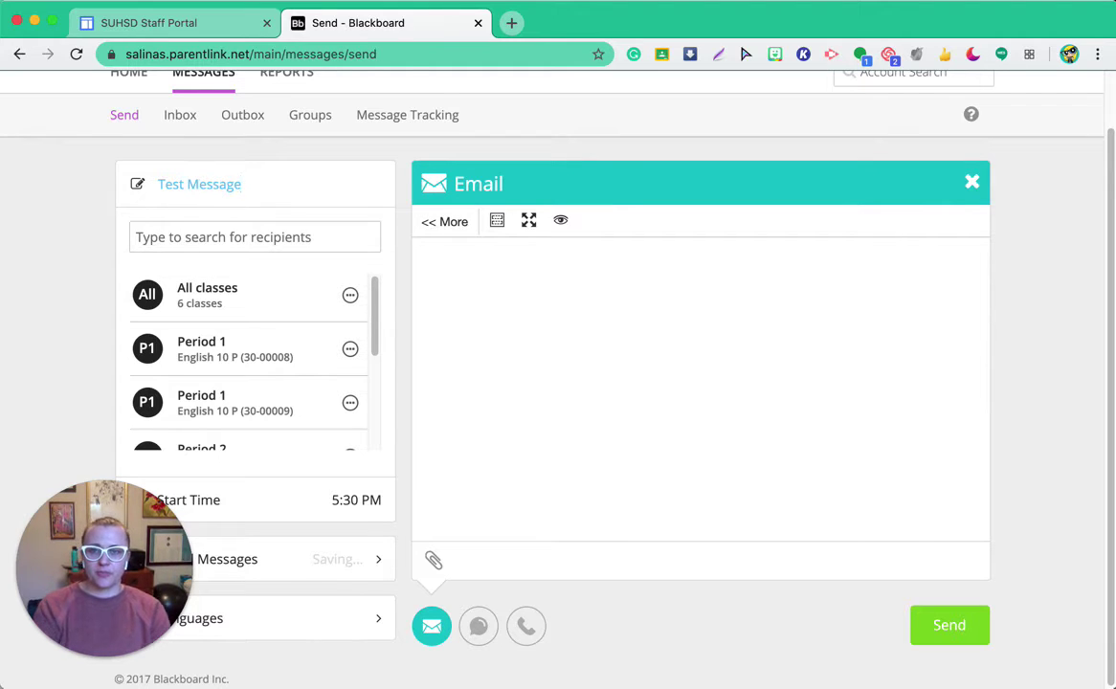
{"action": "left_click", "coordinate": [283, 236]}
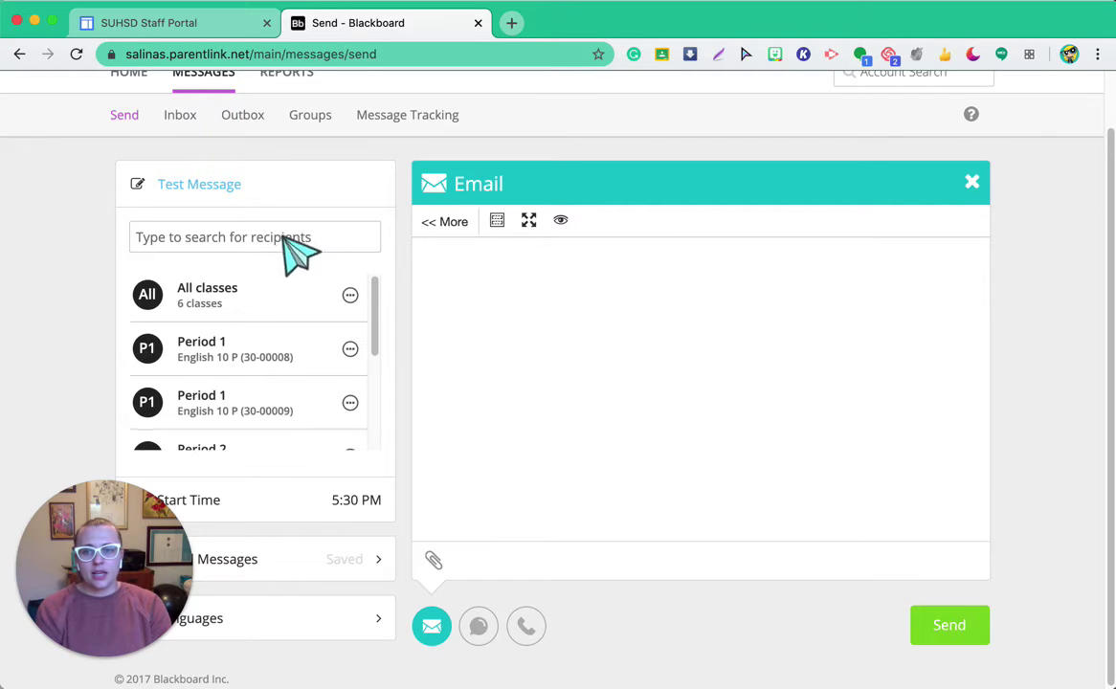
{"action": "scroll", "coordinate": [286, 297], "scroll_direction": "down", "scroll_amount": 3}
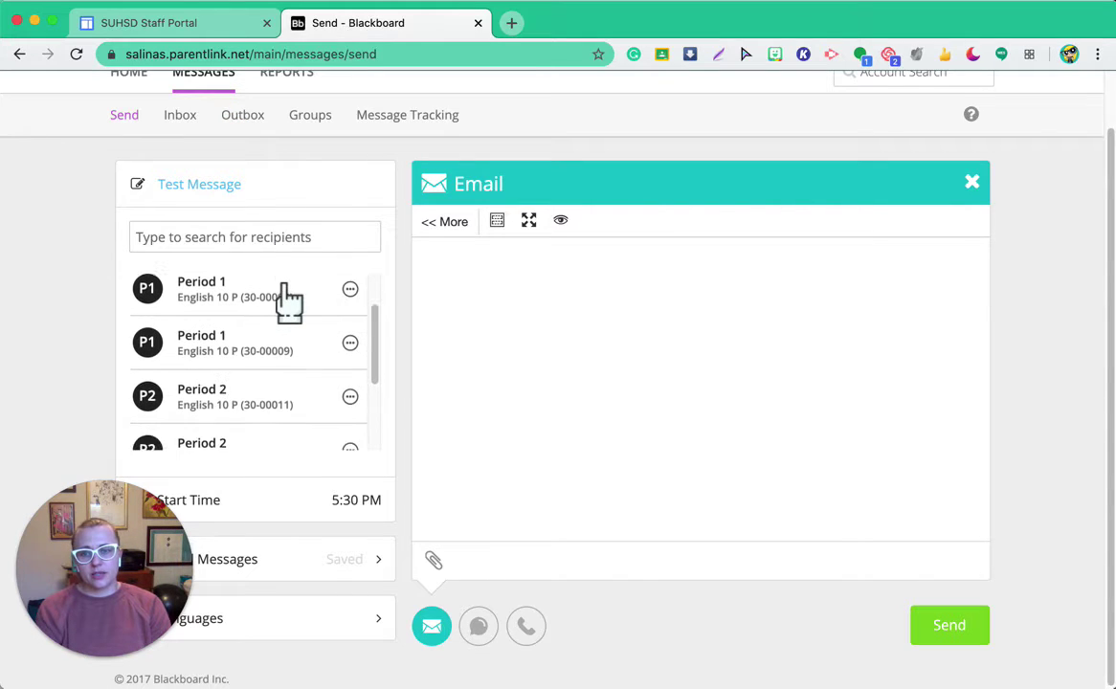
{"action": "scroll", "coordinate": [286, 305], "scroll_direction": "up", "scroll_amount": 3}
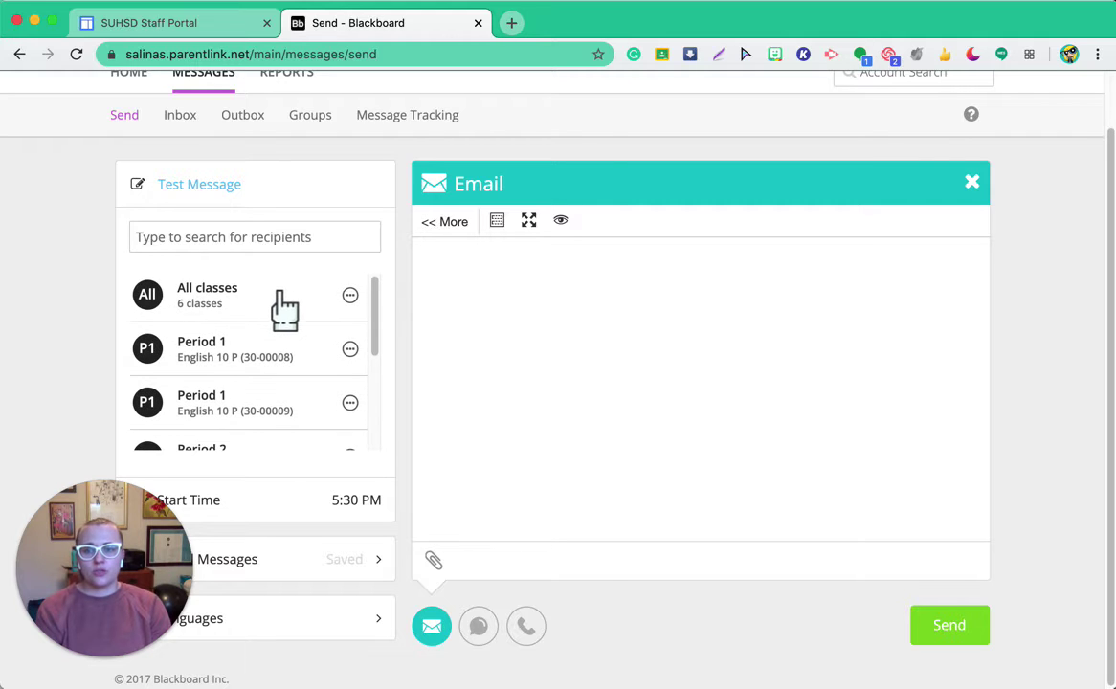
Step: Try adding and removing All classes as recipients, and preview the Period 1 recipient list
{"action": "left_click", "coordinate": [273, 304]}
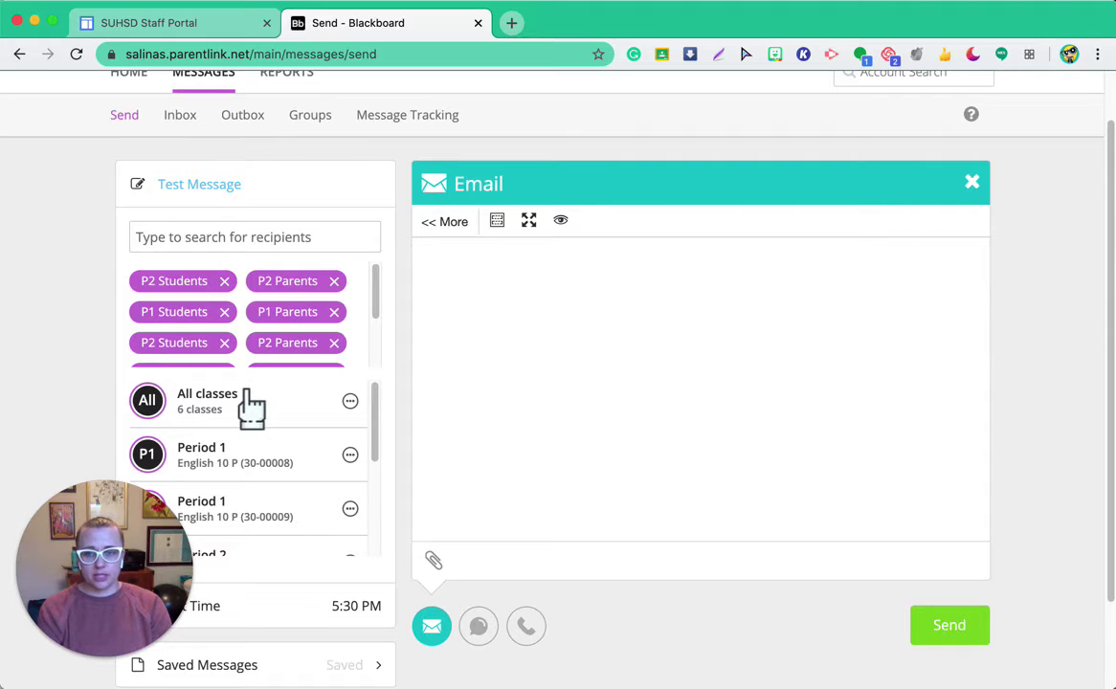
{"action": "scroll", "coordinate": [262, 345], "scroll_direction": "down", "scroll_amount": 3}
{"action": "scroll", "coordinate": [261, 349], "scroll_direction": "up", "scroll_amount": 3}
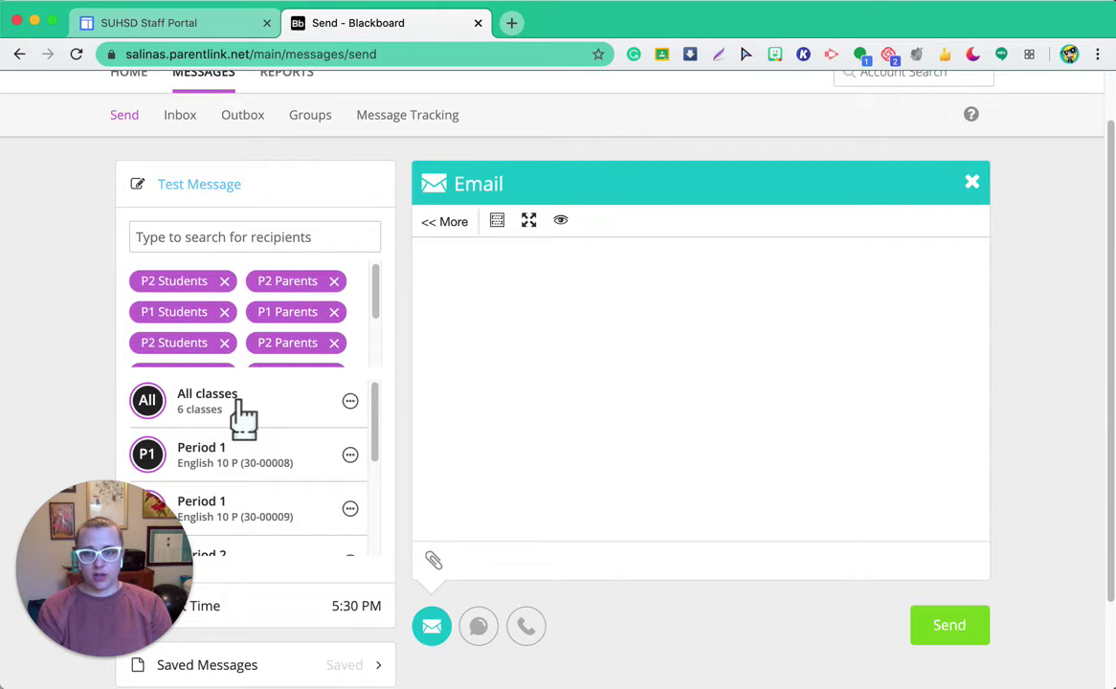
{"action": "left_click", "coordinate": [244, 411]}
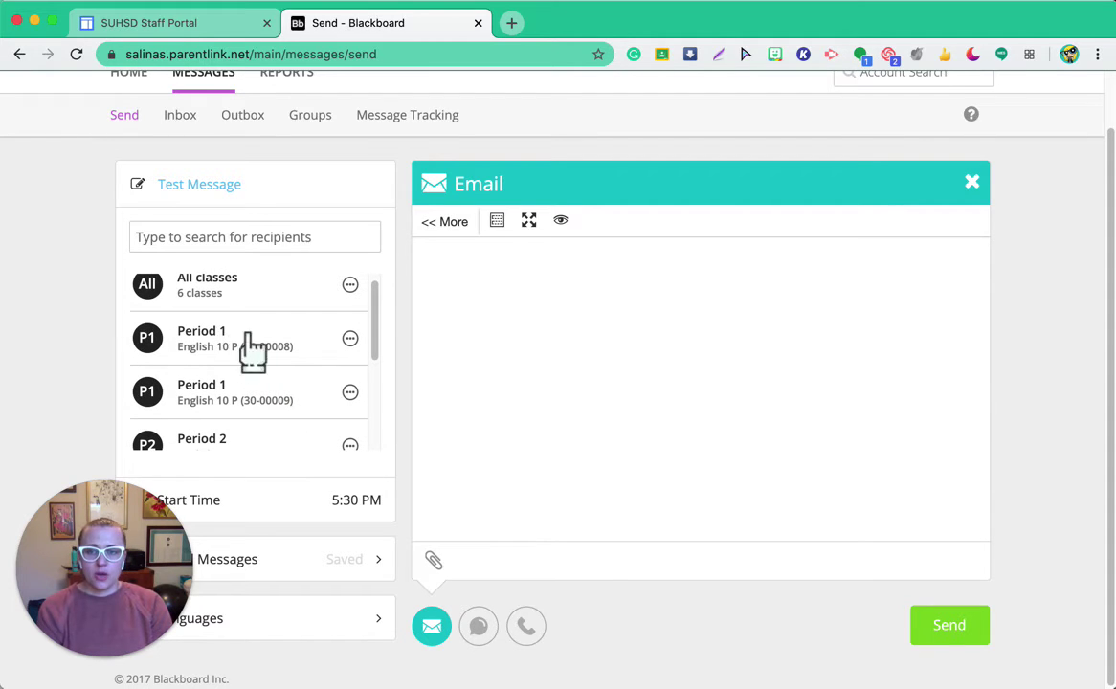
{"action": "left_click", "coordinate": [350, 338]}
{"action": "scroll", "coordinate": [493, 323], "scroll_direction": "down", "scroll_amount": 2}
{"action": "scroll", "coordinate": [812, 500], "scroll_direction": "down", "scroll_amount": 5}
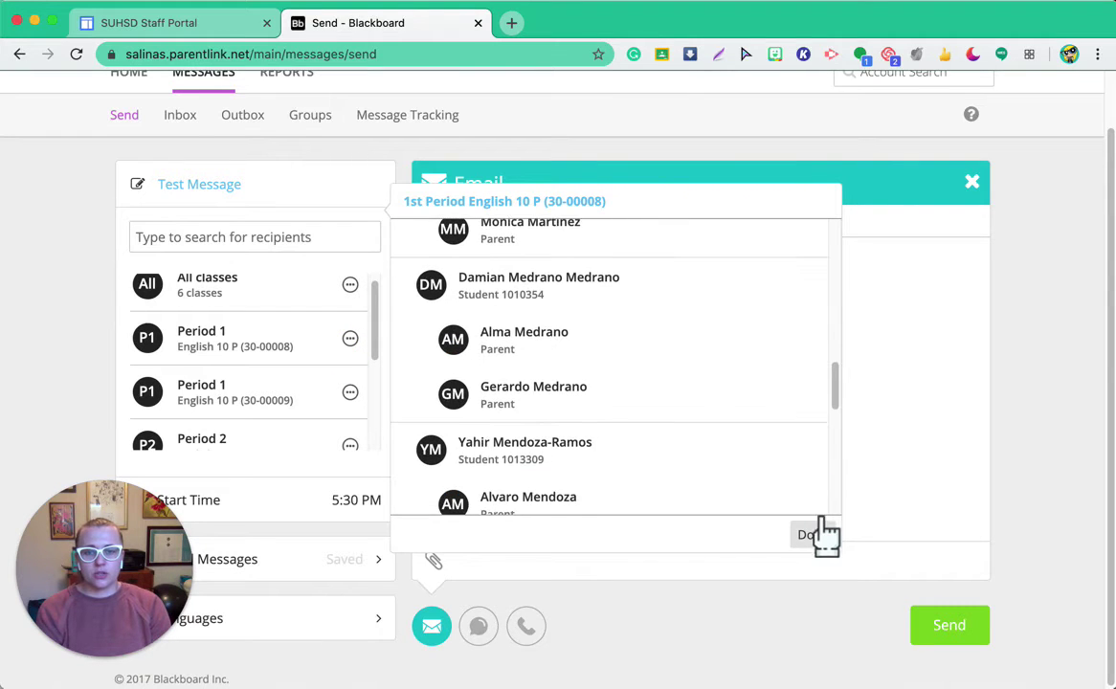
{"action": "left_click", "coordinate": [816, 534]}
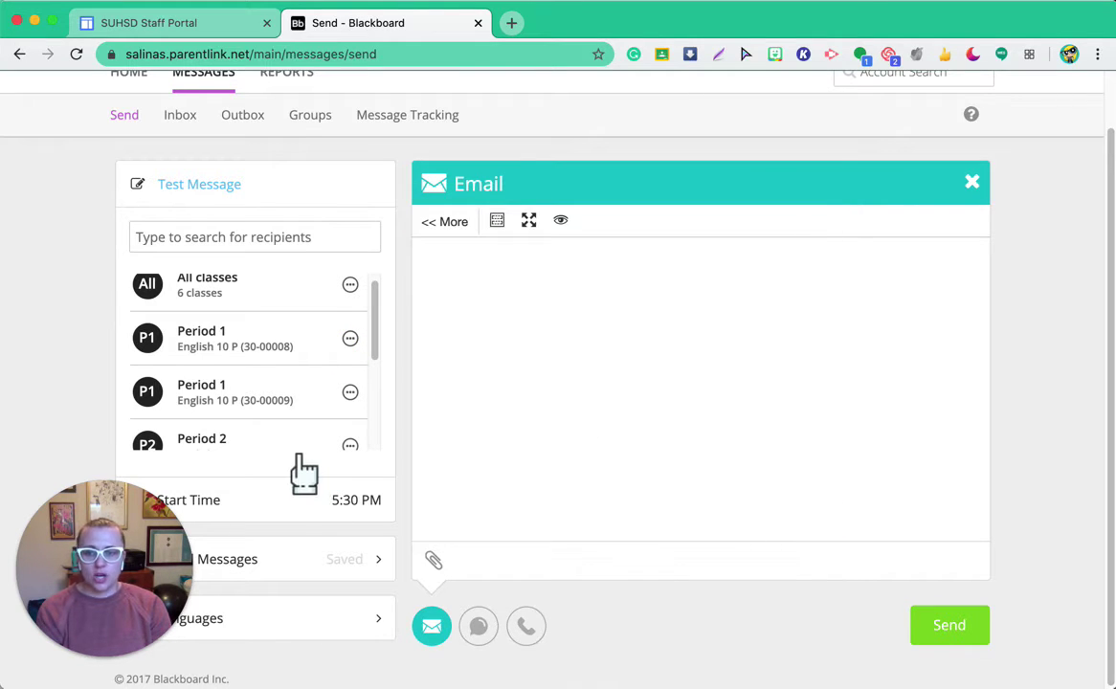
{"action": "scroll", "coordinate": [270, 411], "scroll_direction": "down", "scroll_amount": 2}
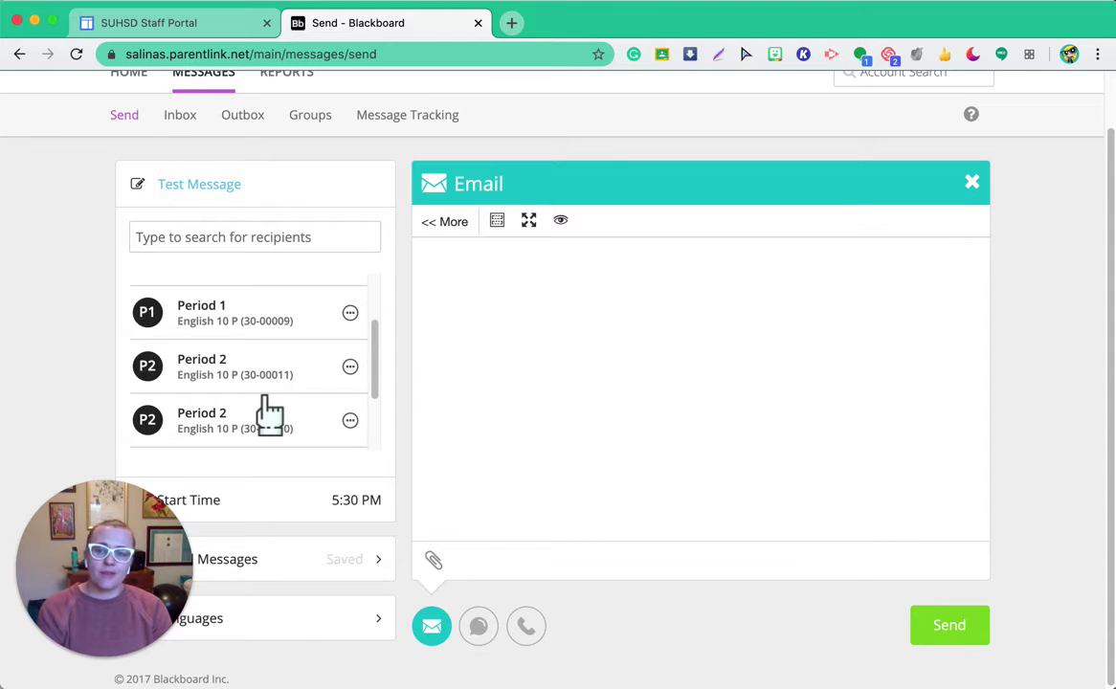
{"action": "scroll", "coordinate": [310, 388], "scroll_direction": "up", "scroll_amount": 1}
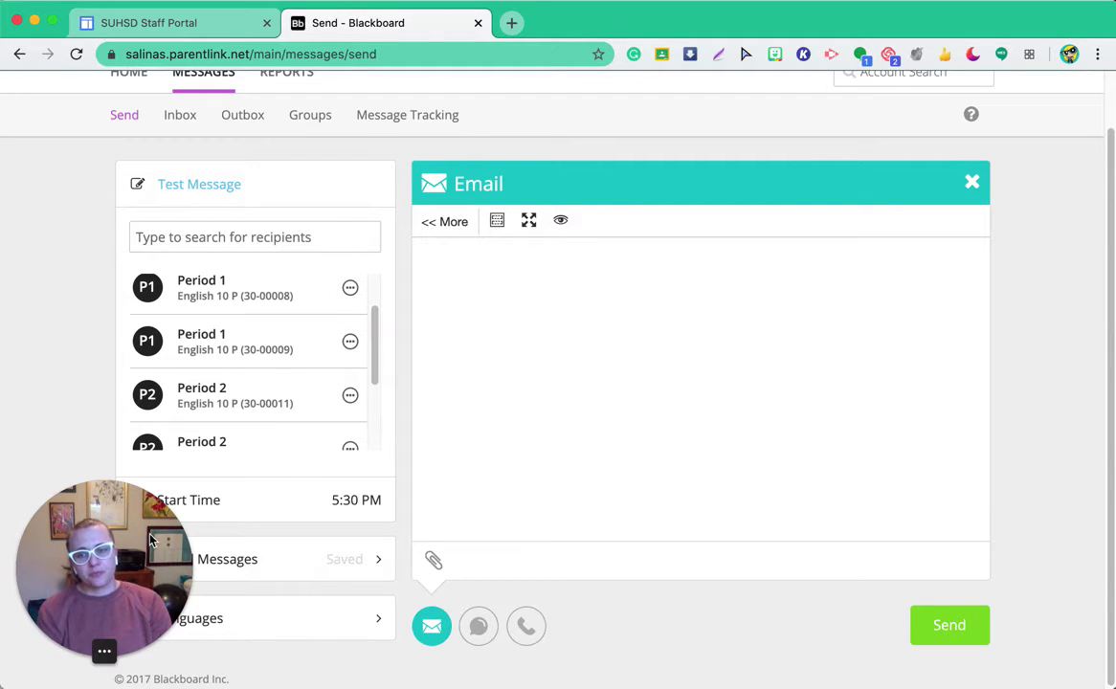
{"action": "scroll", "coordinate": [190, 497], "scroll_direction": "down", "scroll_amount": 1}
{"action": "left_click_drag", "start_coordinate": [183, 547], "coordinate": [1090, 446]}
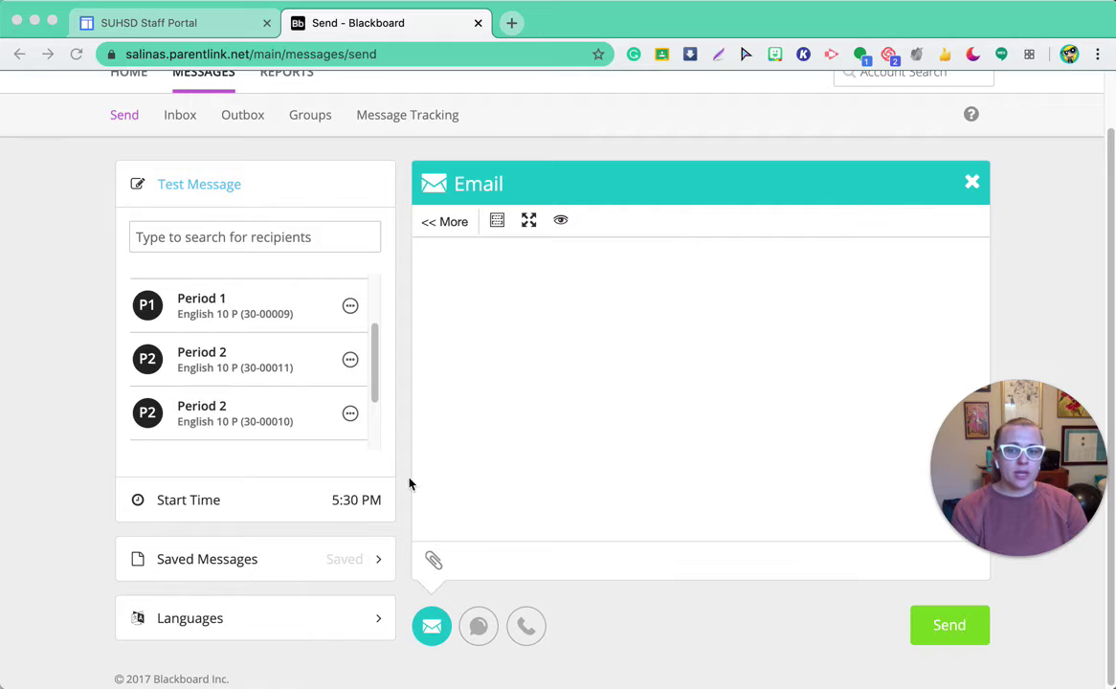
{"action": "left_click", "coordinate": [336, 509]}
{"action": "left_click", "coordinate": [345, 505]}
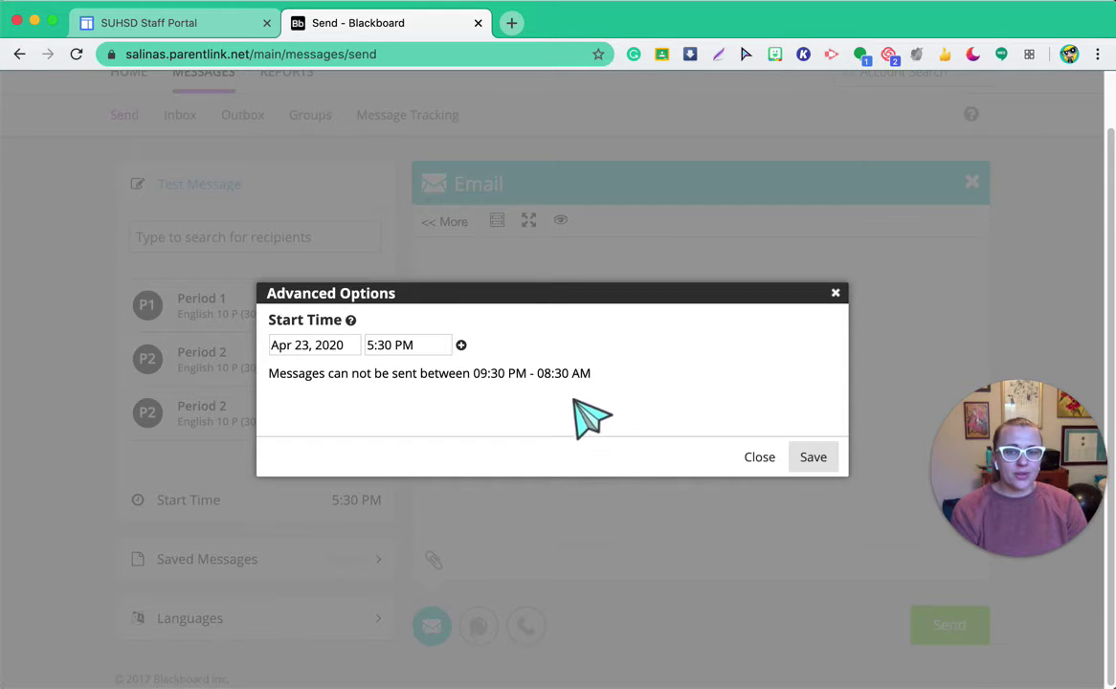
{"action": "left_click", "coordinate": [834, 294]}
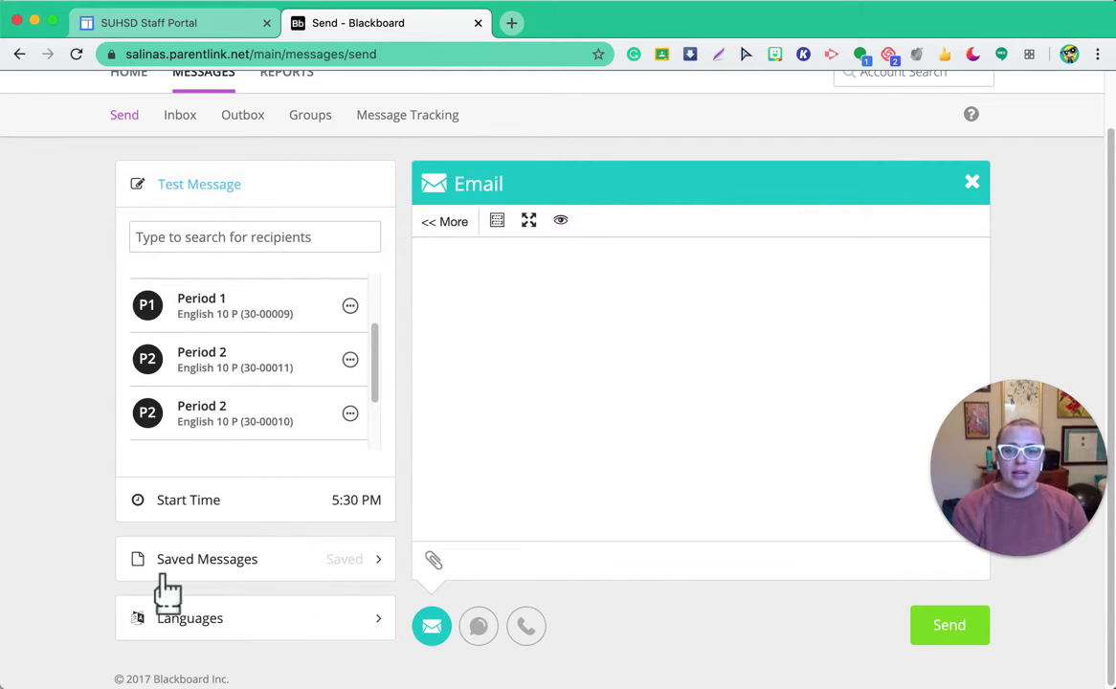
{"action": "left_click", "coordinate": [243, 559]}
{"action": "scroll", "coordinate": [249, 578], "scroll_direction": "down", "scroll_amount": 2}
{"action": "scroll", "coordinate": [253, 574], "scroll_direction": "down", "scroll_amount": 1}
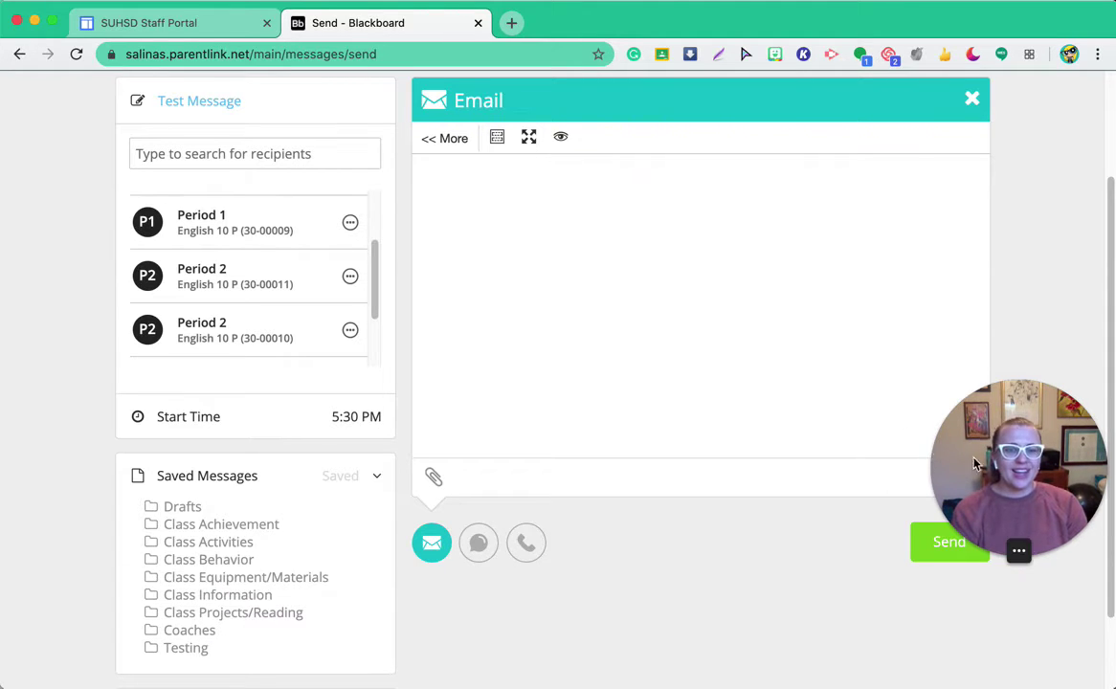
{"action": "left_click", "coordinate": [367, 481]}
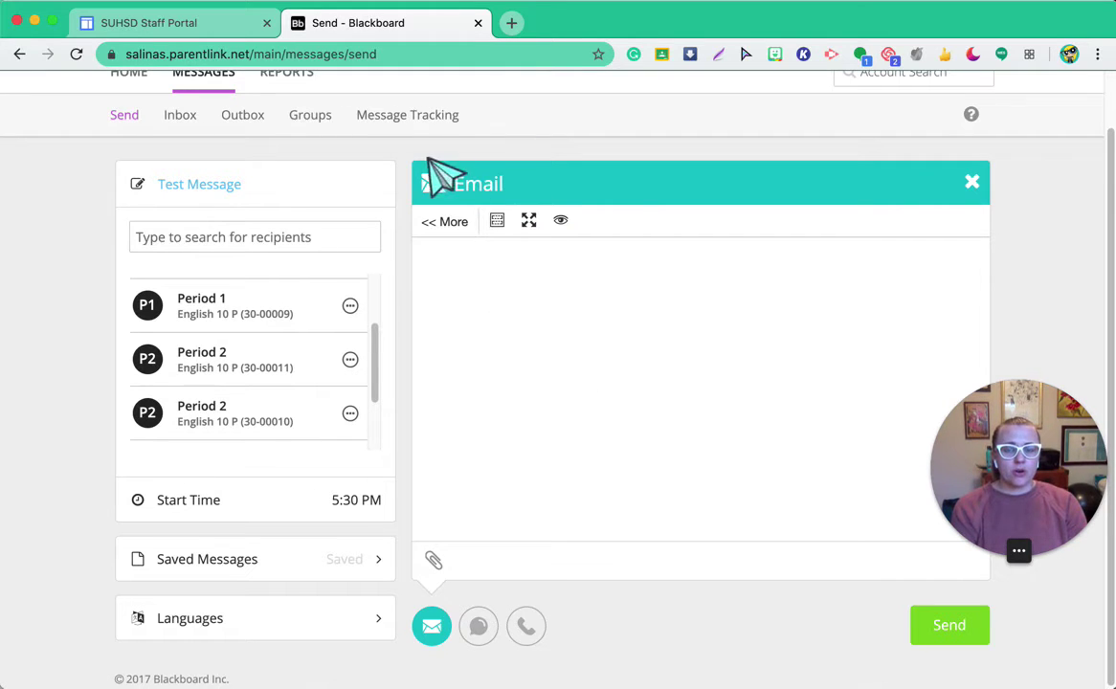
{"action": "left_click", "coordinate": [479, 631]}
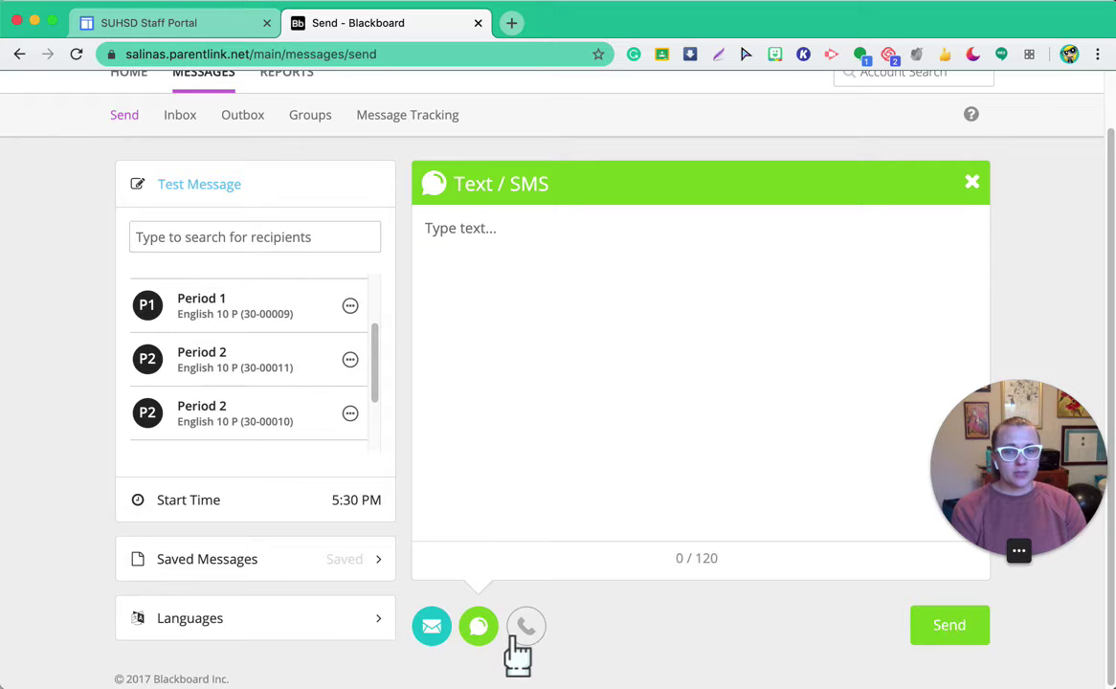
{"action": "left_click", "coordinate": [526, 627]}
{"action": "left_click", "coordinate": [430, 629]}
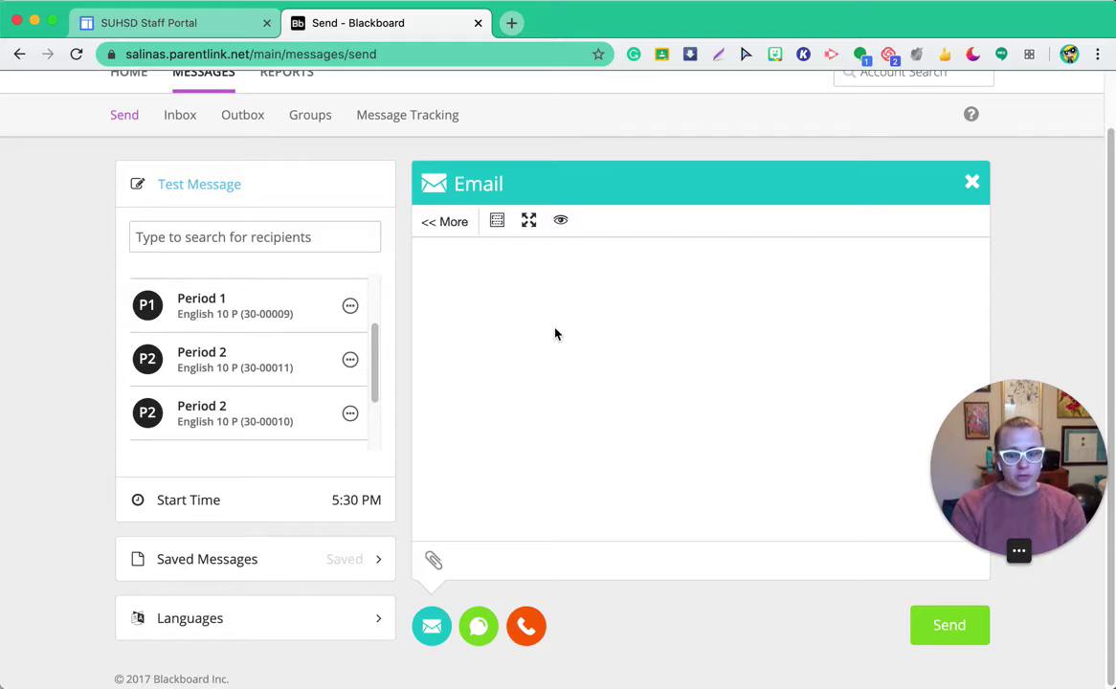
{"action": "type", "text": "Hi!"}
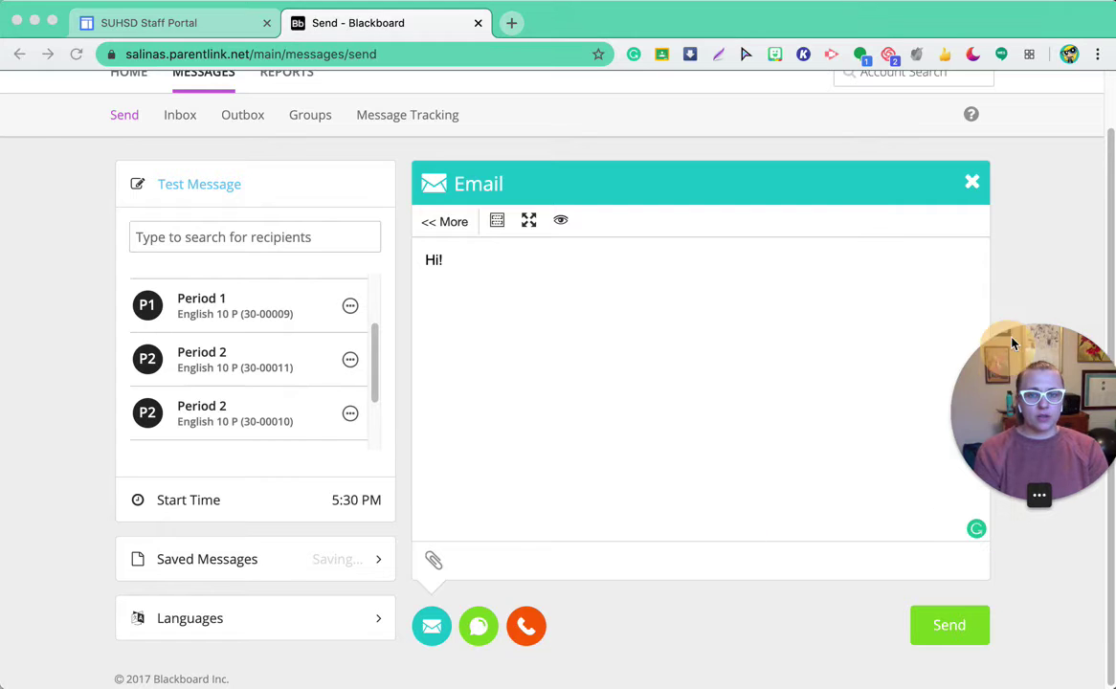
{"action": "left_click_drag", "start_coordinate": [531, 272], "coordinate": [81, 228]}
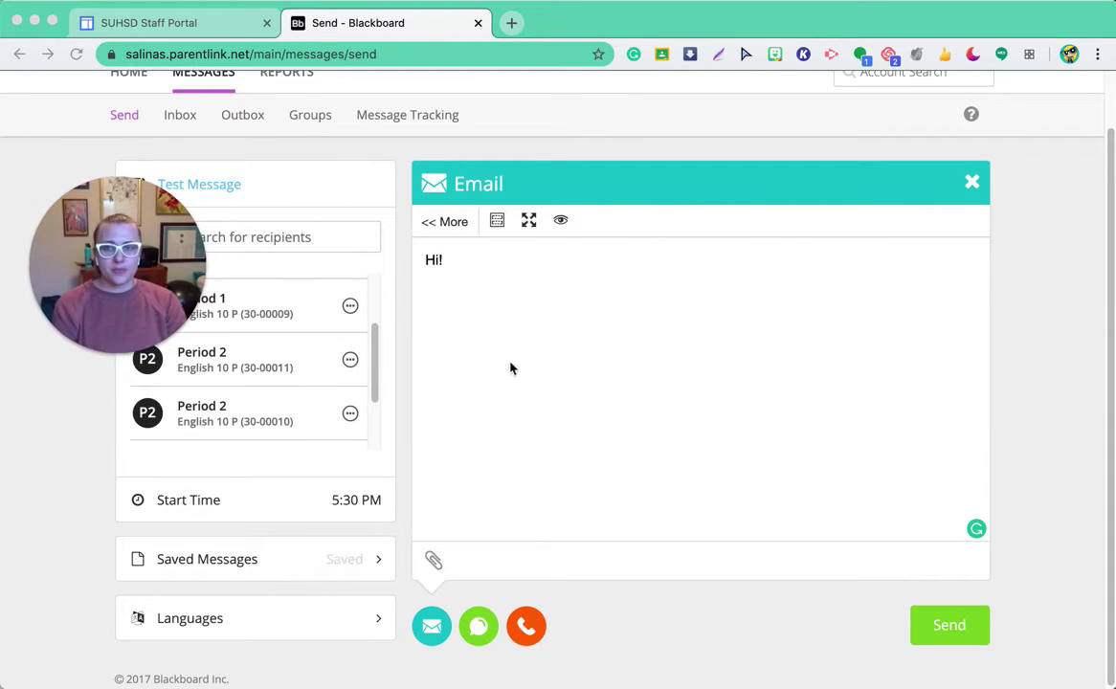
{"action": "left_click", "coordinate": [478, 273]}
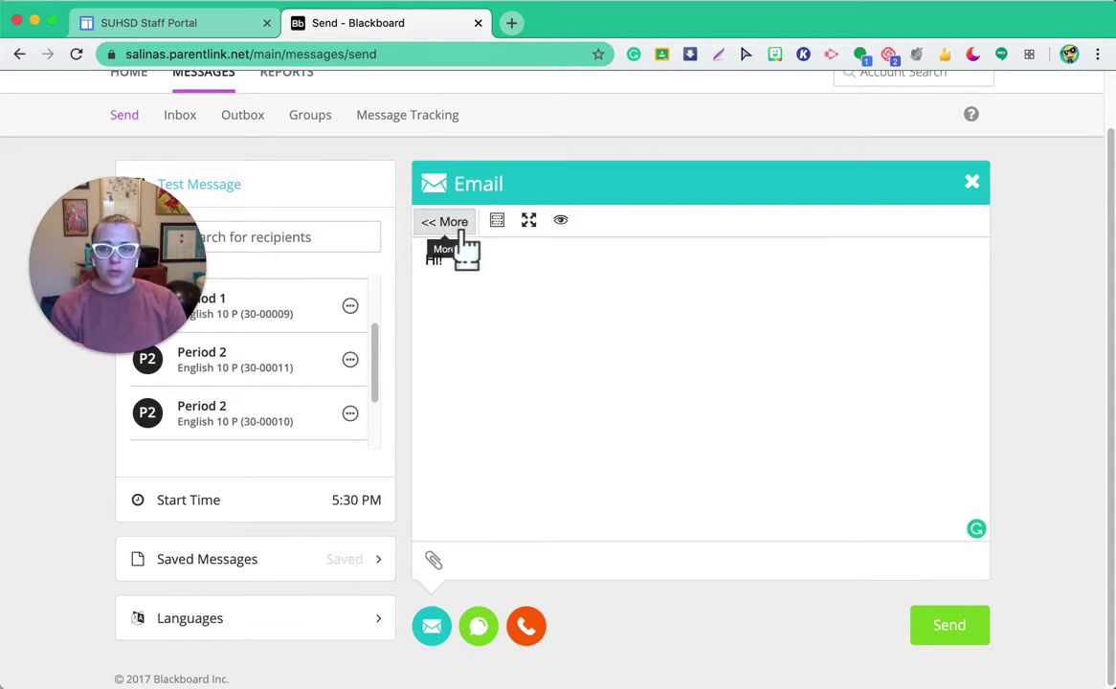
Step: Append 'We miss you!' after 'Hi!' in the email body, cancelling the file attachment
{"action": "left_click", "coordinate": [455, 230]}
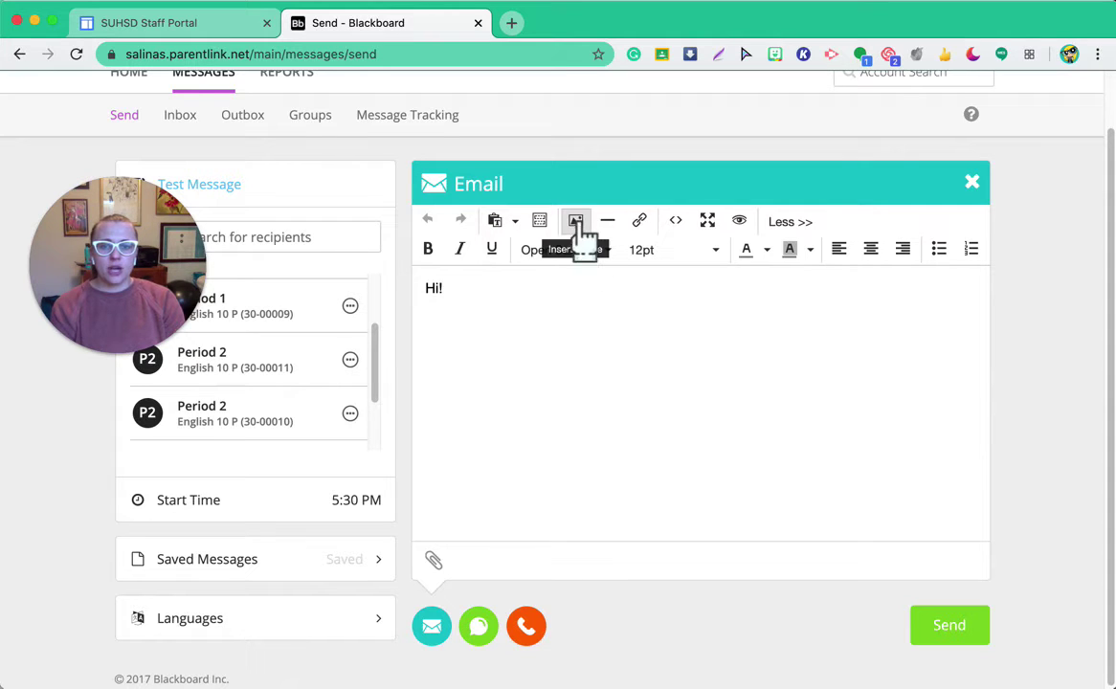
{"action": "left_click", "coordinate": [780, 222]}
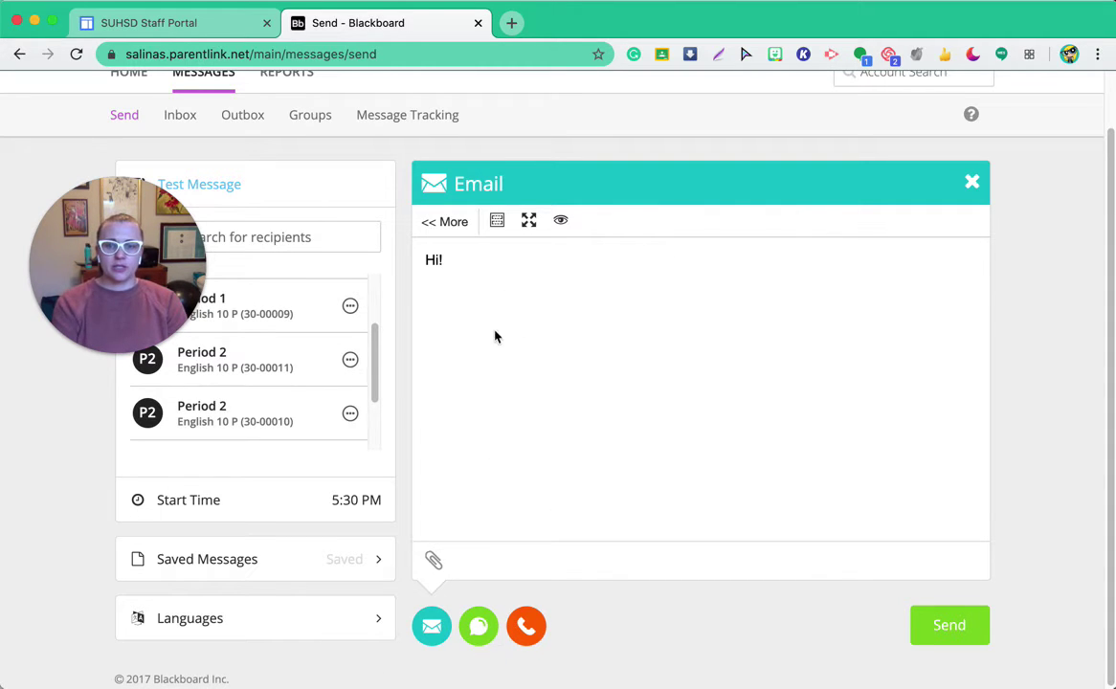
{"action": "type", "text": "We mis"}
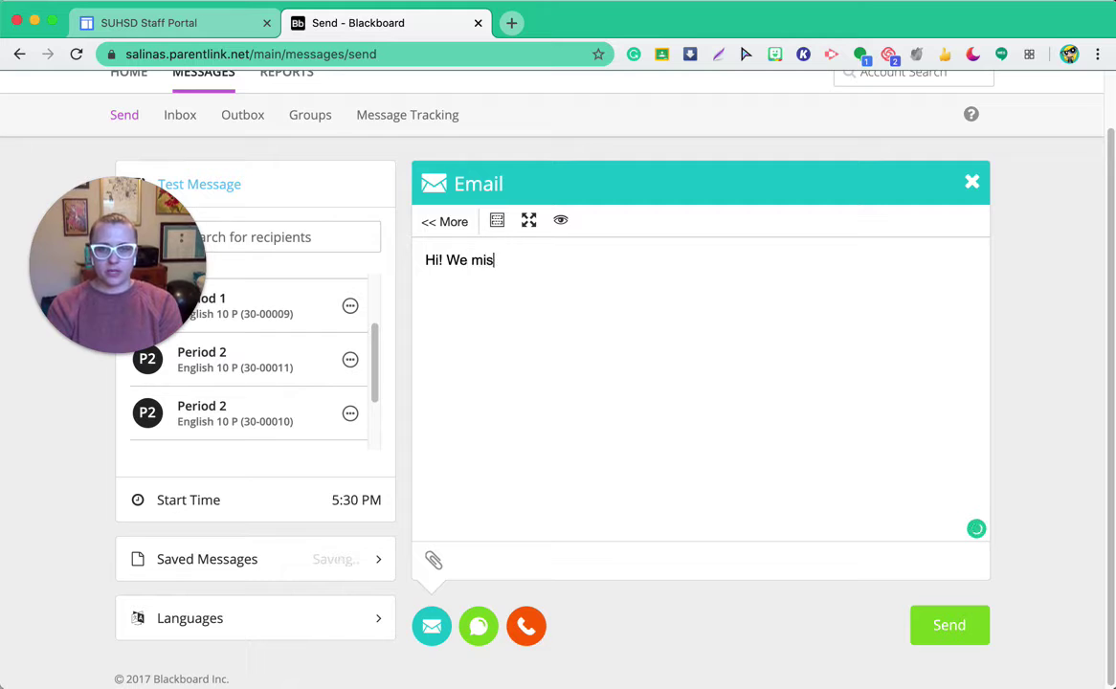
{"action": "type", "text": "s you!"}
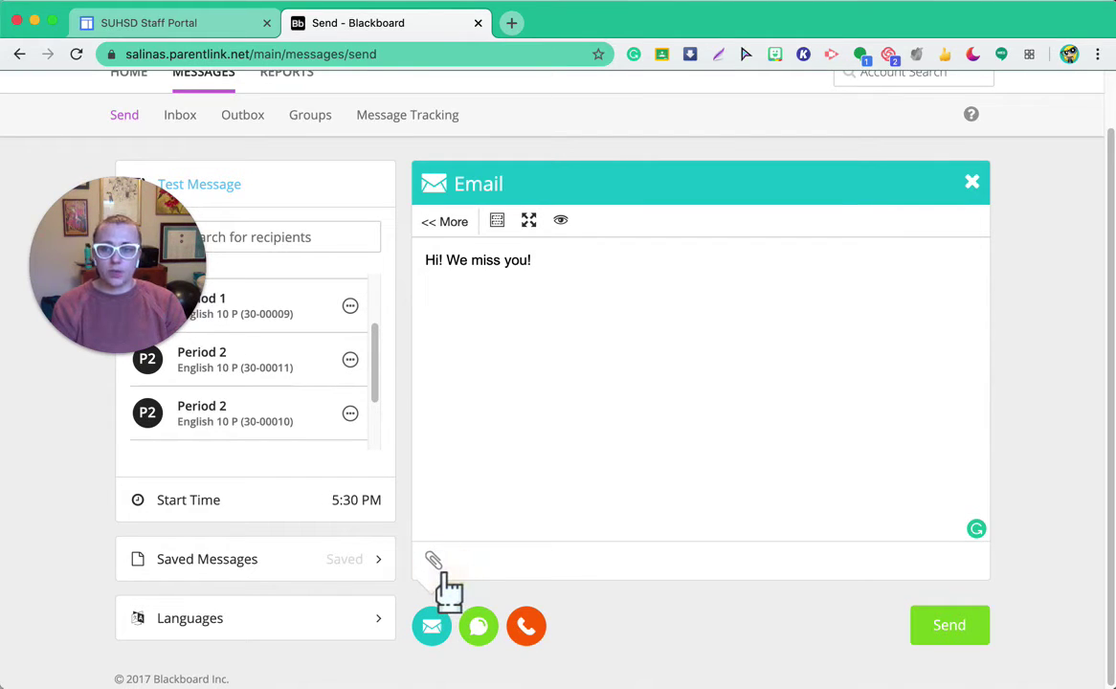
{"action": "left_click", "coordinate": [433, 561]}
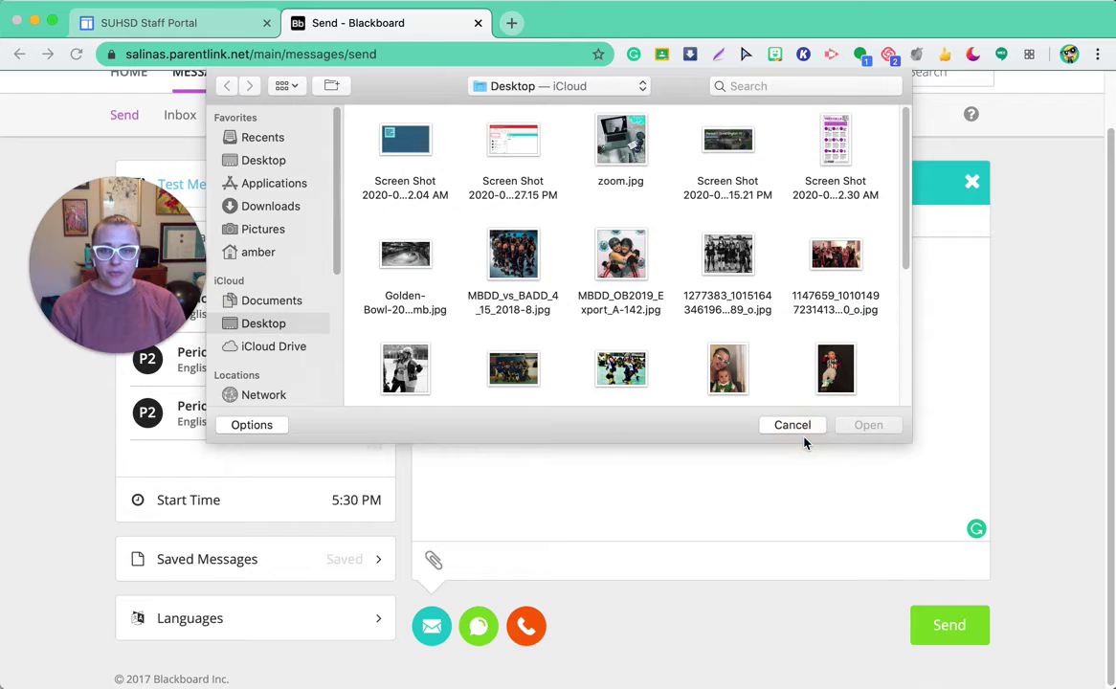
{"action": "left_click", "coordinate": [800, 430]}
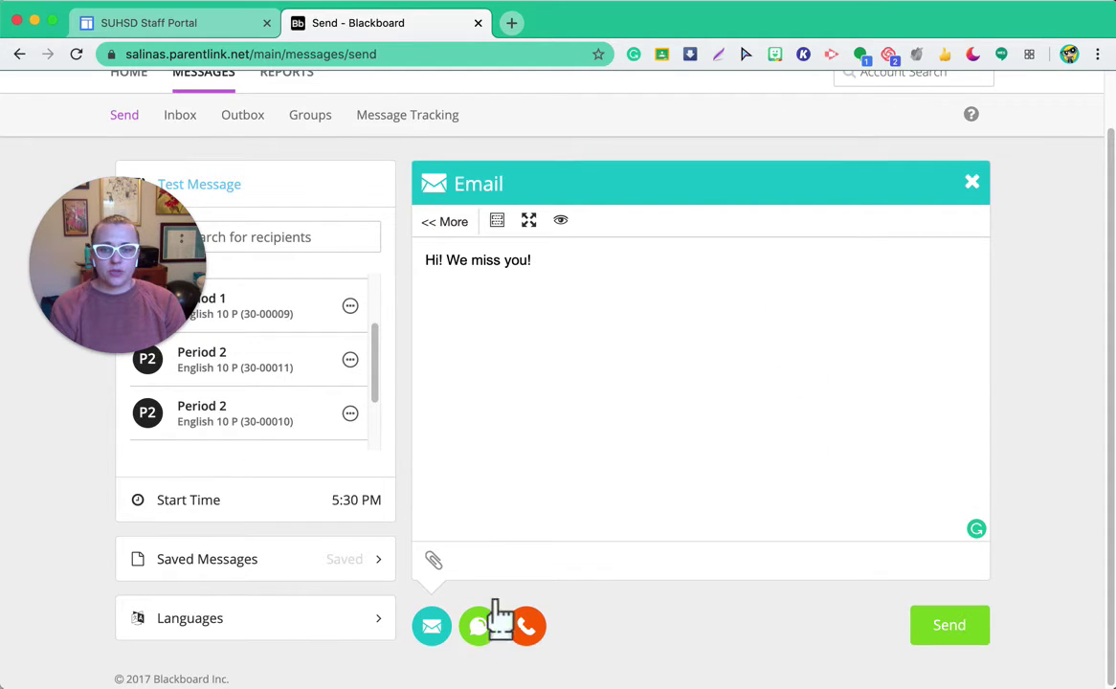
Step: Copy the email's 'Hi! We miss you!' wording into the Text/SMS version
{"action": "left_click", "coordinate": [488, 637]}
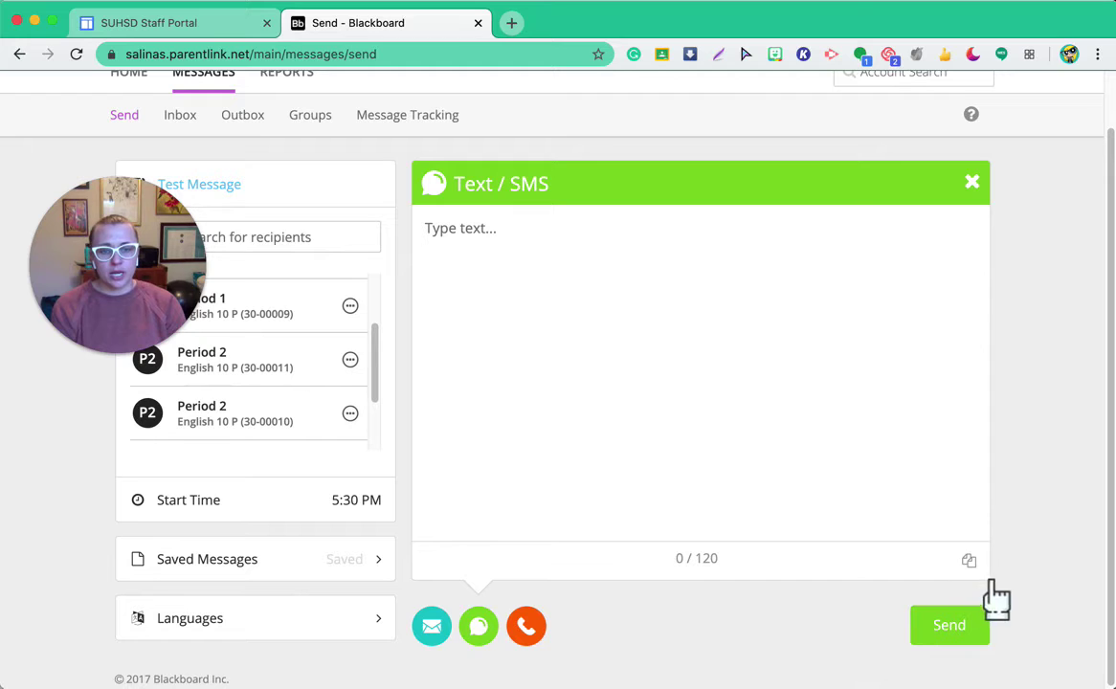
{"action": "left_click", "coordinate": [968, 562]}
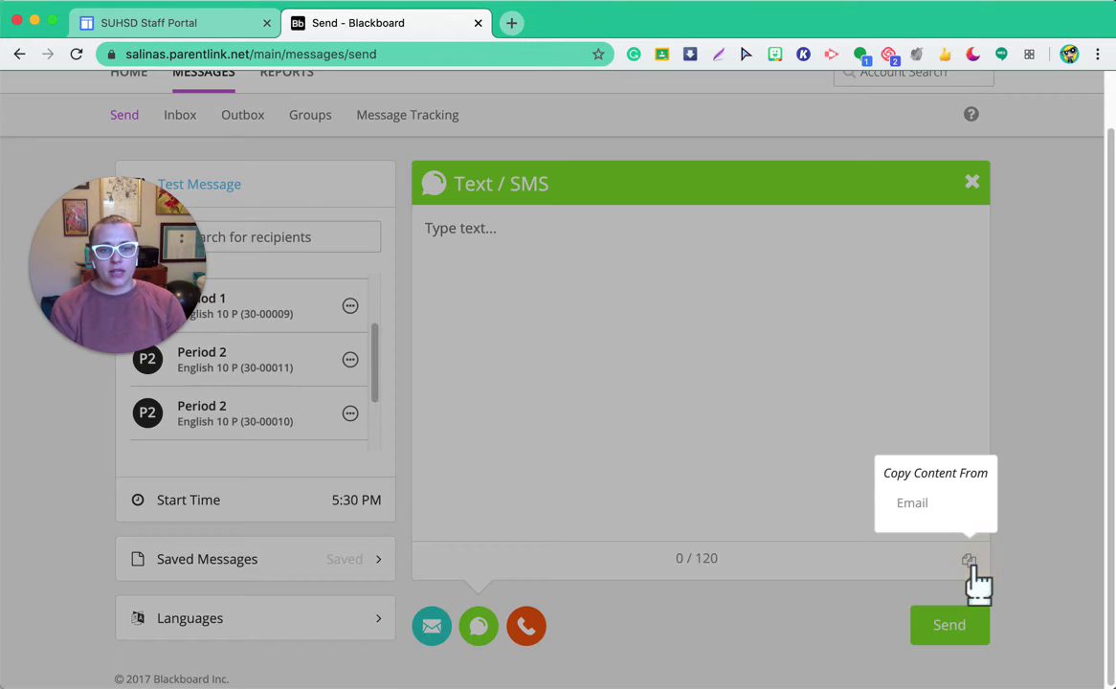
{"action": "left_click", "coordinate": [940, 502]}
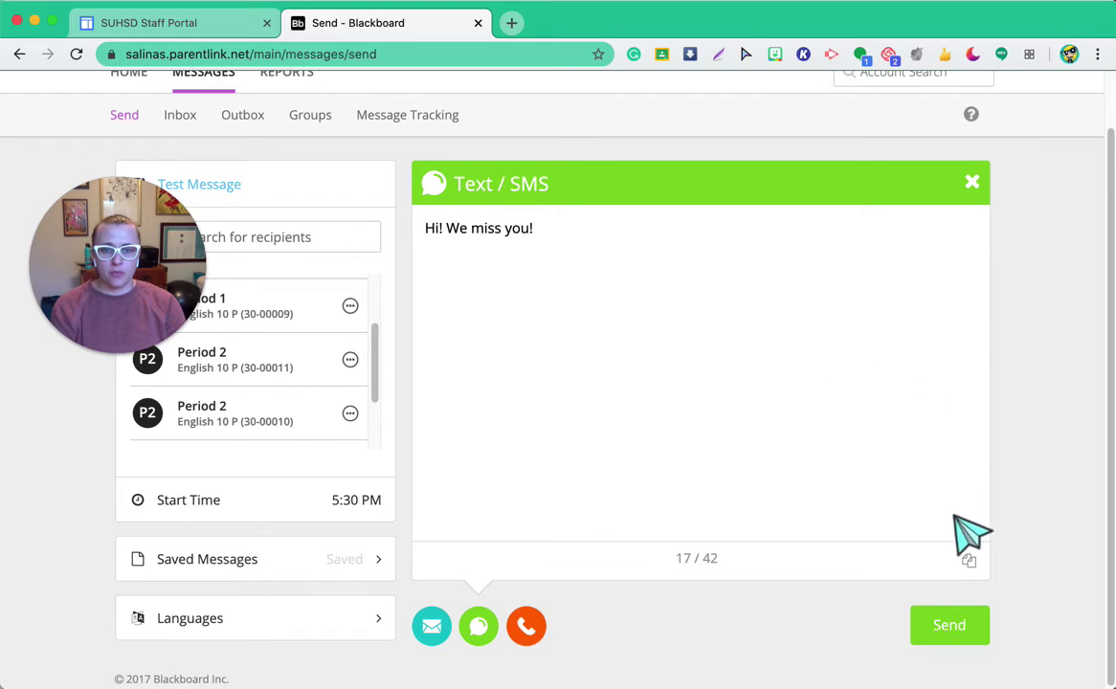
{"action": "left_click", "coordinate": [968, 562]}
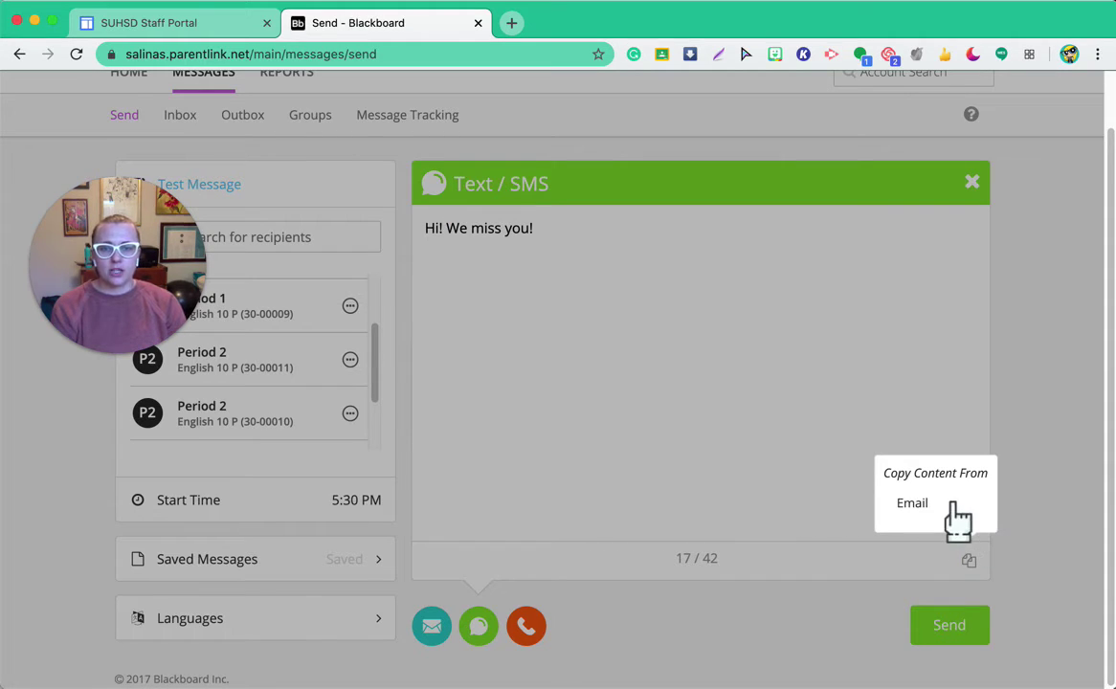
{"action": "left_click", "coordinate": [776, 336]}
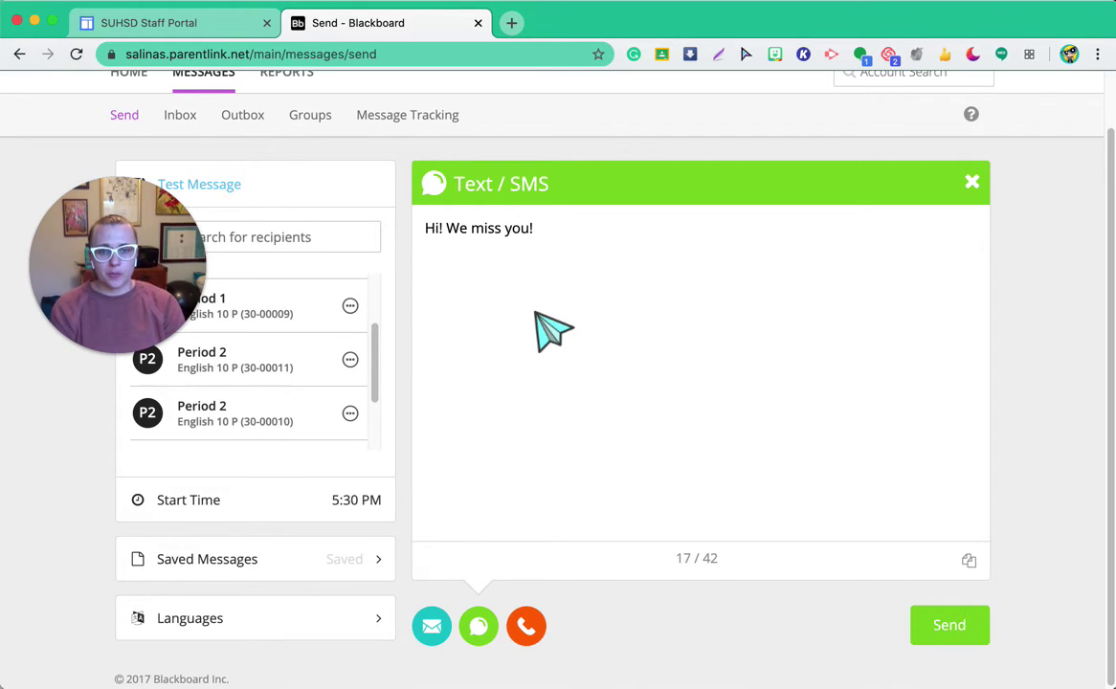
Step: Copy 'Hi! We miss you!' from Text/SMS into the Phone script and view the audio sources
{"action": "left_click", "coordinate": [527, 627]}
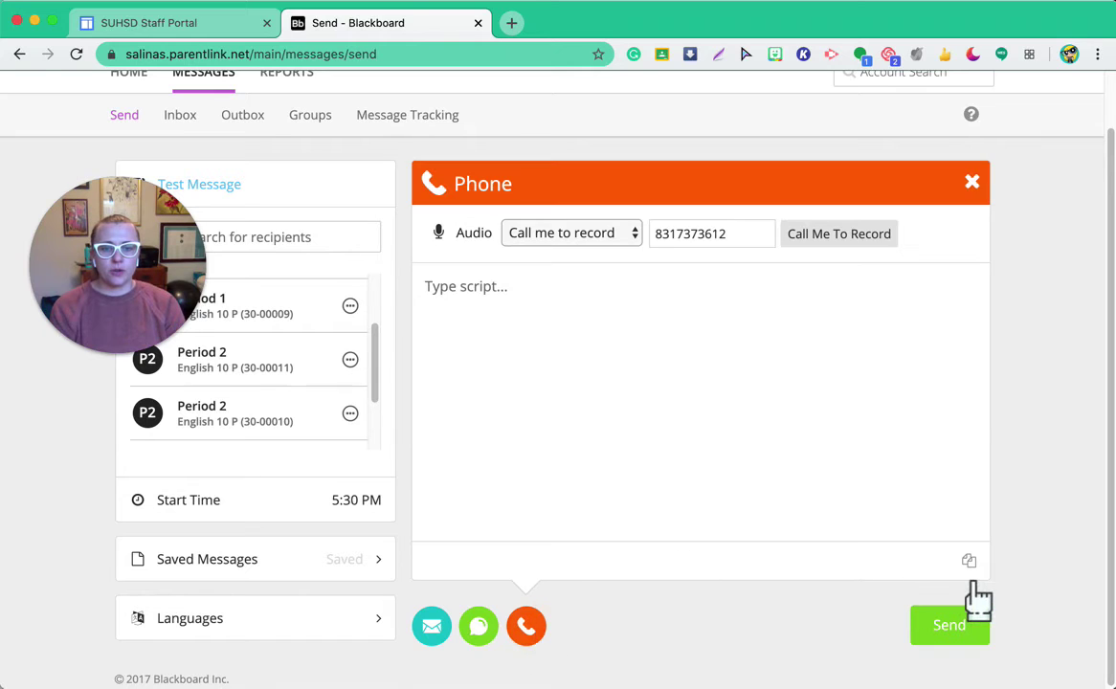
{"action": "left_click", "coordinate": [970, 564]}
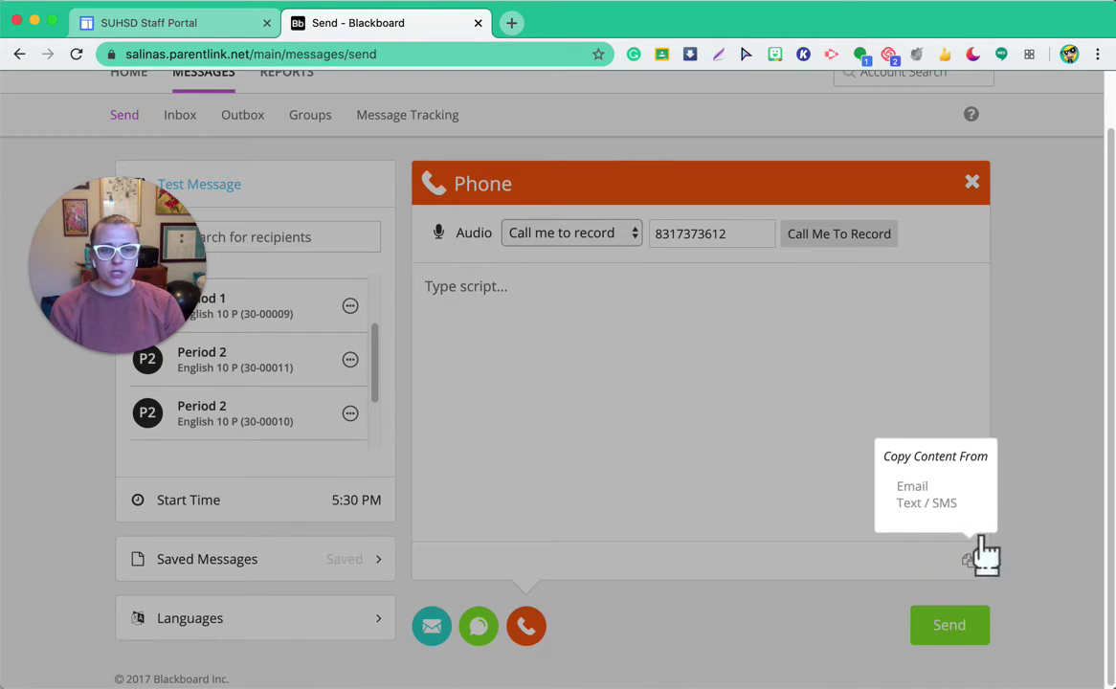
{"action": "left_click", "coordinate": [937, 505]}
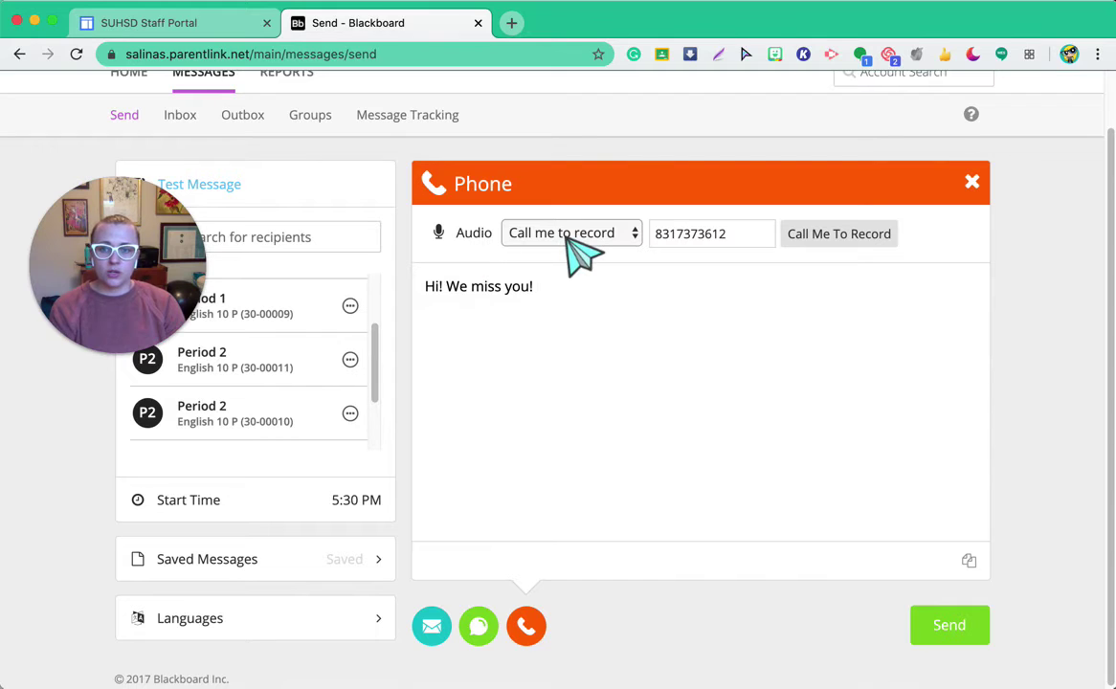
{"action": "left_click", "coordinate": [603, 239]}
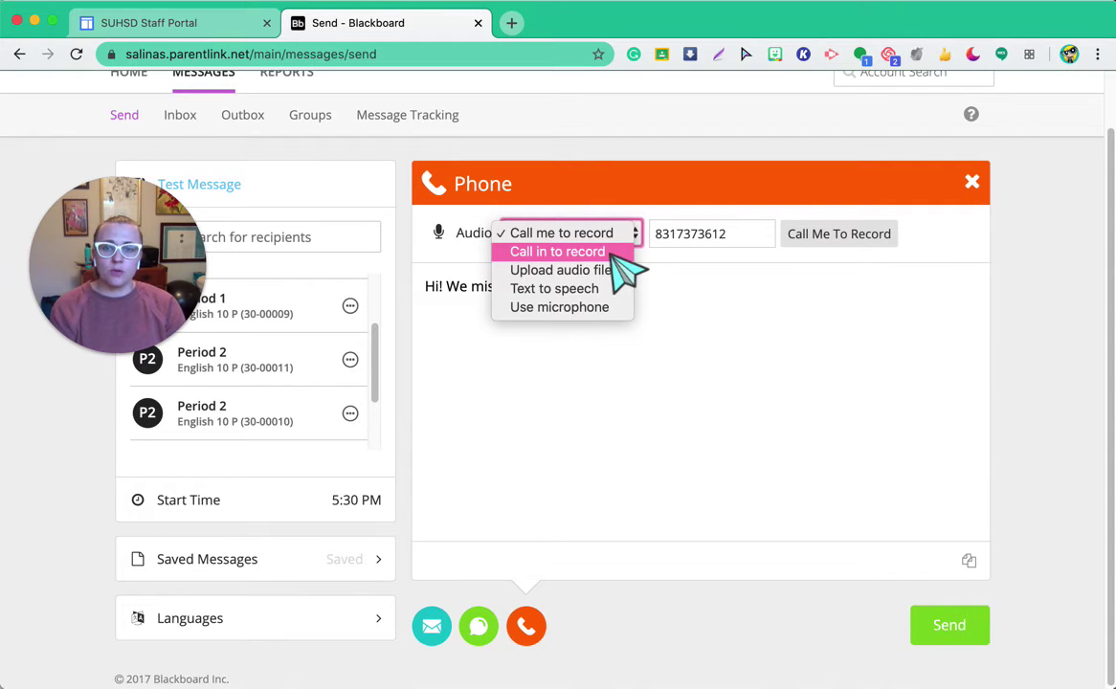
Step: Set phone audio to Text to speech, after trying call-in and microphone, and send a test call
{"action": "left_click", "coordinate": [611, 253]}
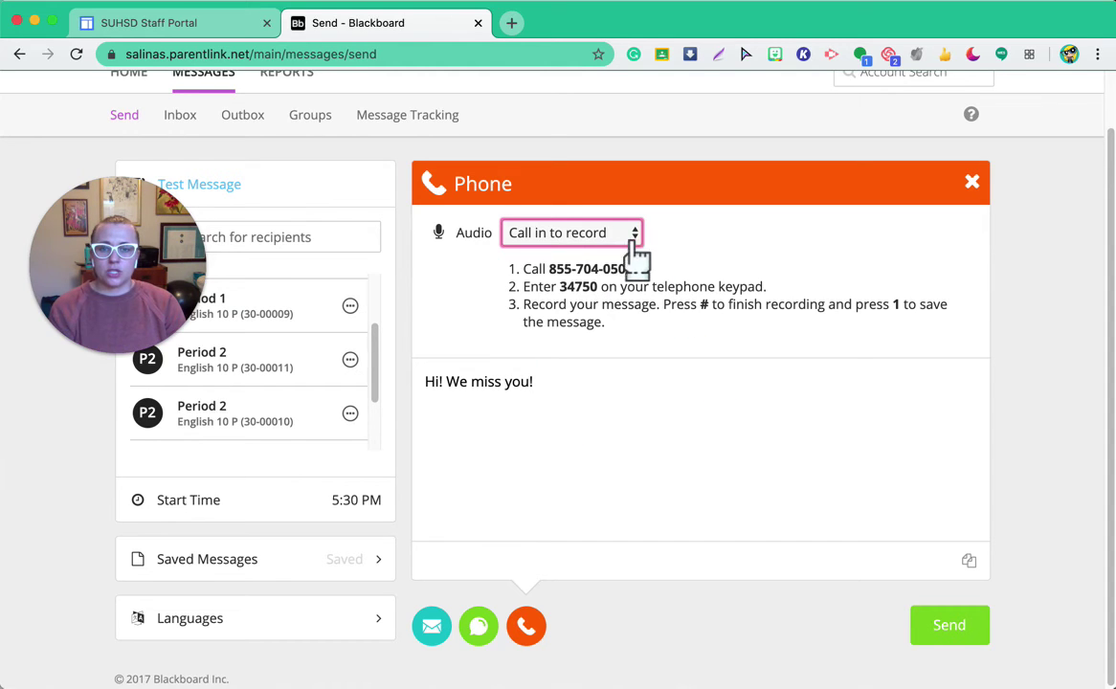
{"action": "left_click", "coordinate": [634, 250]}
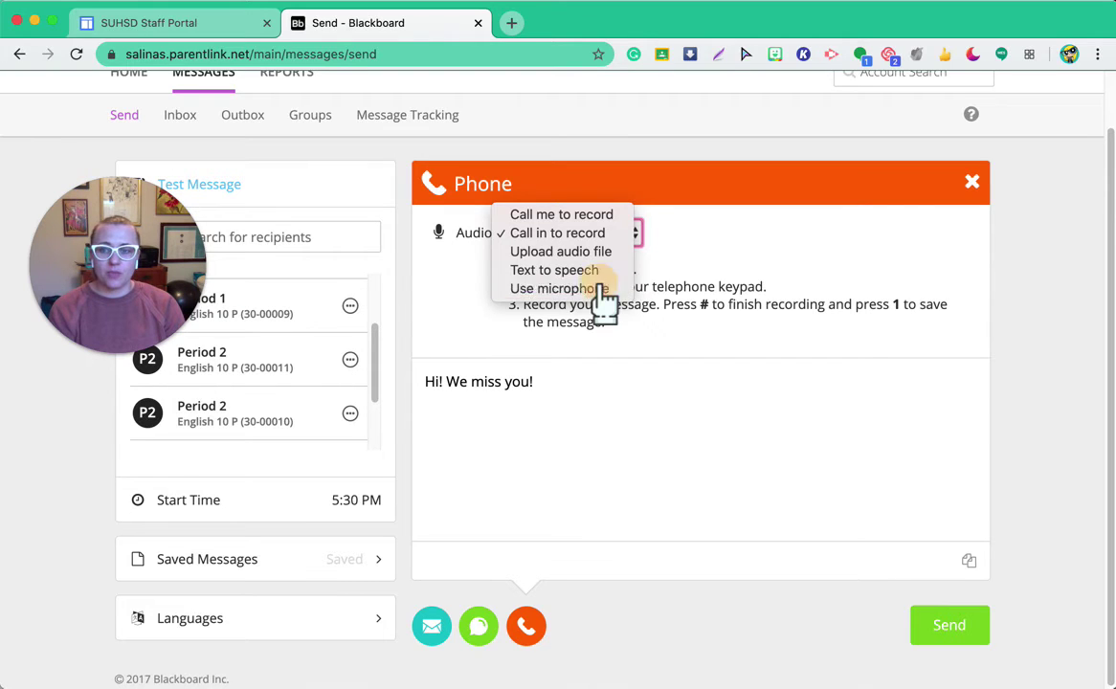
{"action": "left_click", "coordinate": [603, 289]}
{"action": "left_click", "coordinate": [592, 239]}
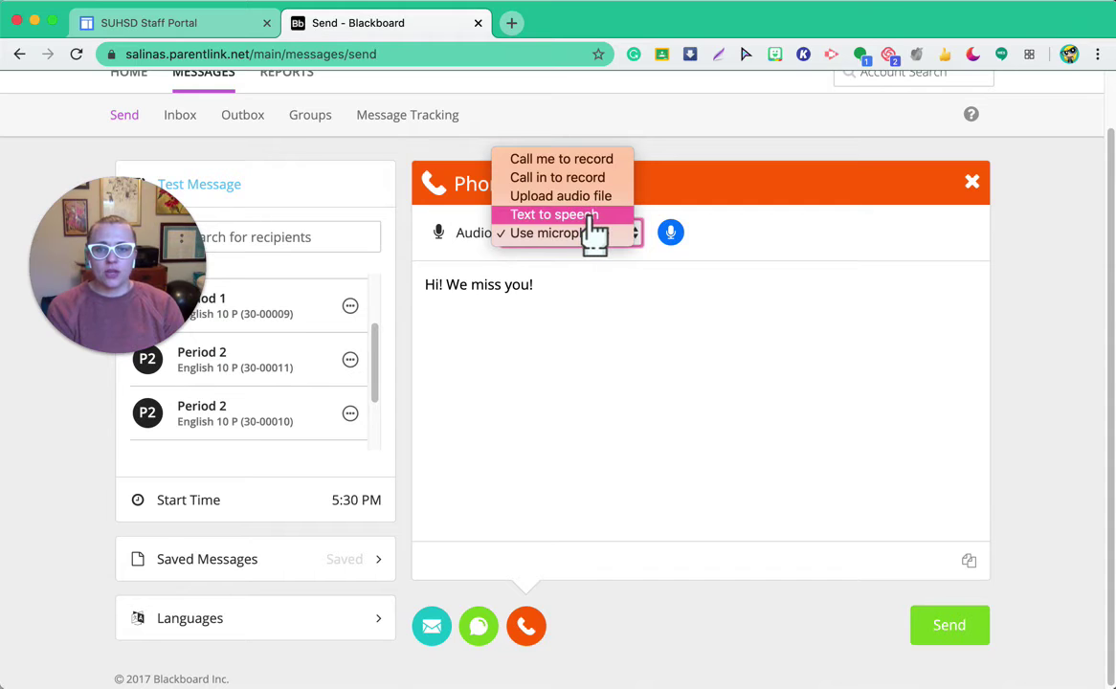
{"action": "left_click", "coordinate": [594, 216]}
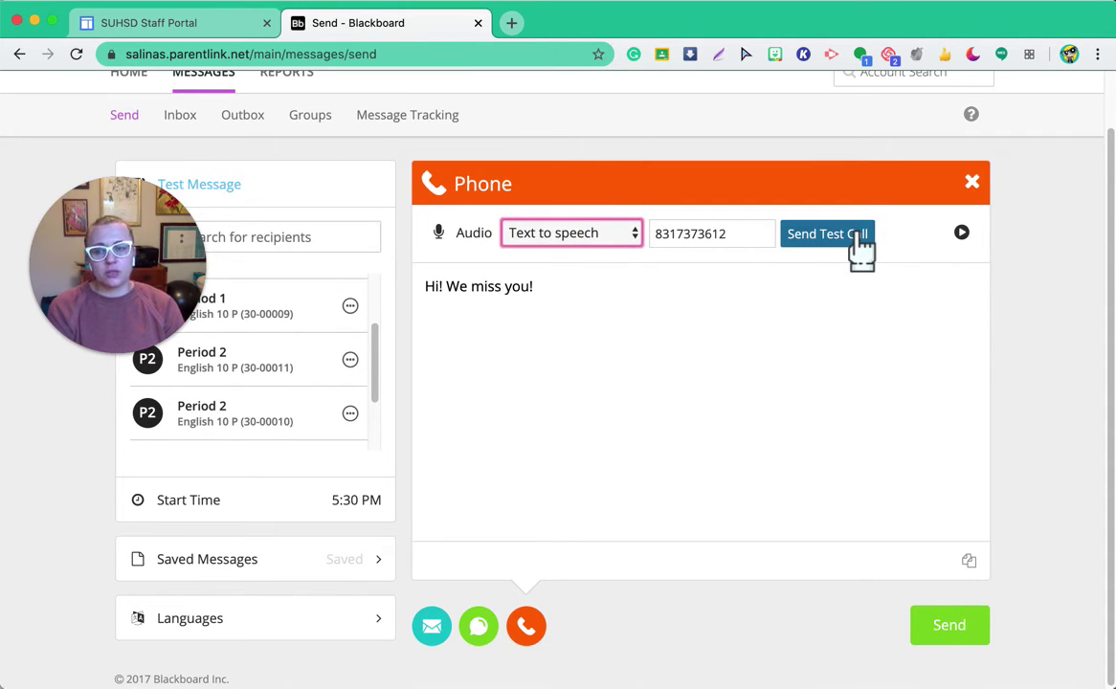
{"action": "left_click", "coordinate": [863, 238]}
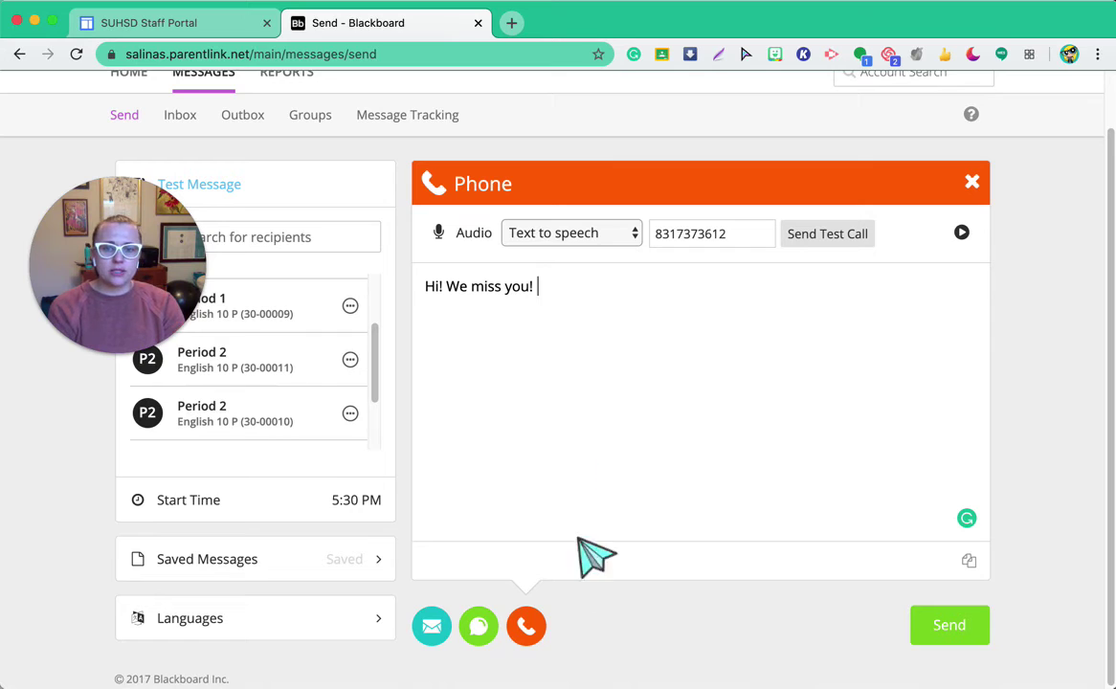
Step: Return to the email and add Spanish as a second message language
{"action": "left_click", "coordinate": [467, 628]}
{"action": "left_click", "coordinate": [431, 628]}
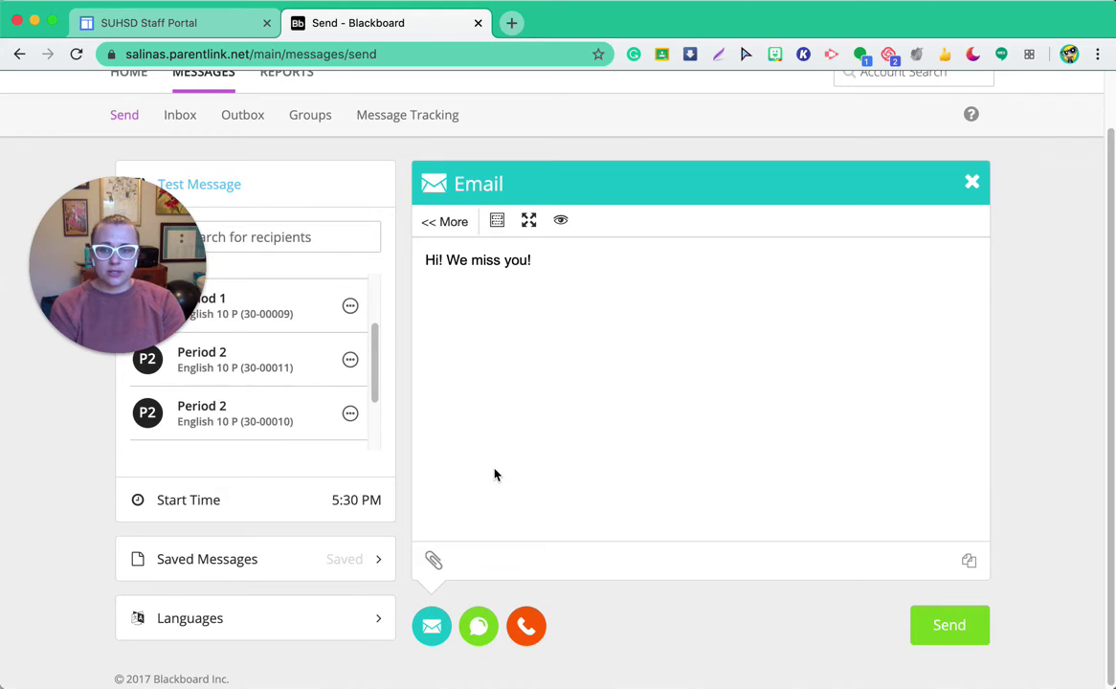
{"action": "left_click", "coordinate": [356, 627]}
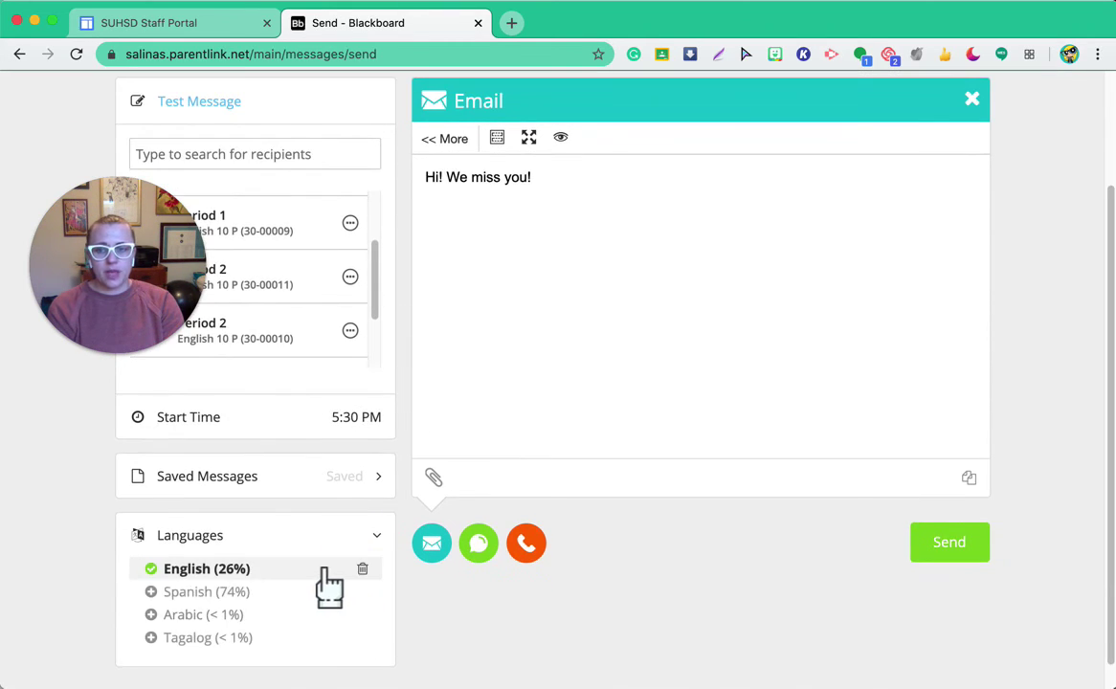
{"action": "left_click", "coordinate": [204, 593]}
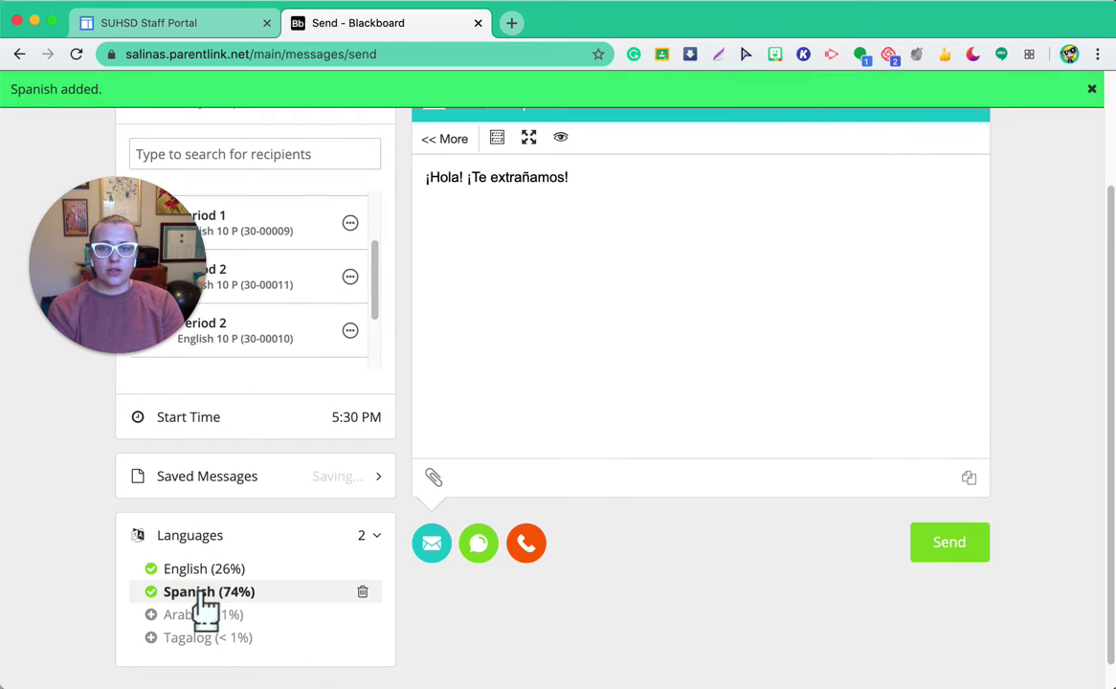
{"action": "scroll", "coordinate": [561, 319], "scroll_direction": "up", "scroll_amount": 1}
{"action": "scroll", "coordinate": [561, 320], "scroll_direction": "up", "scroll_amount": 1}
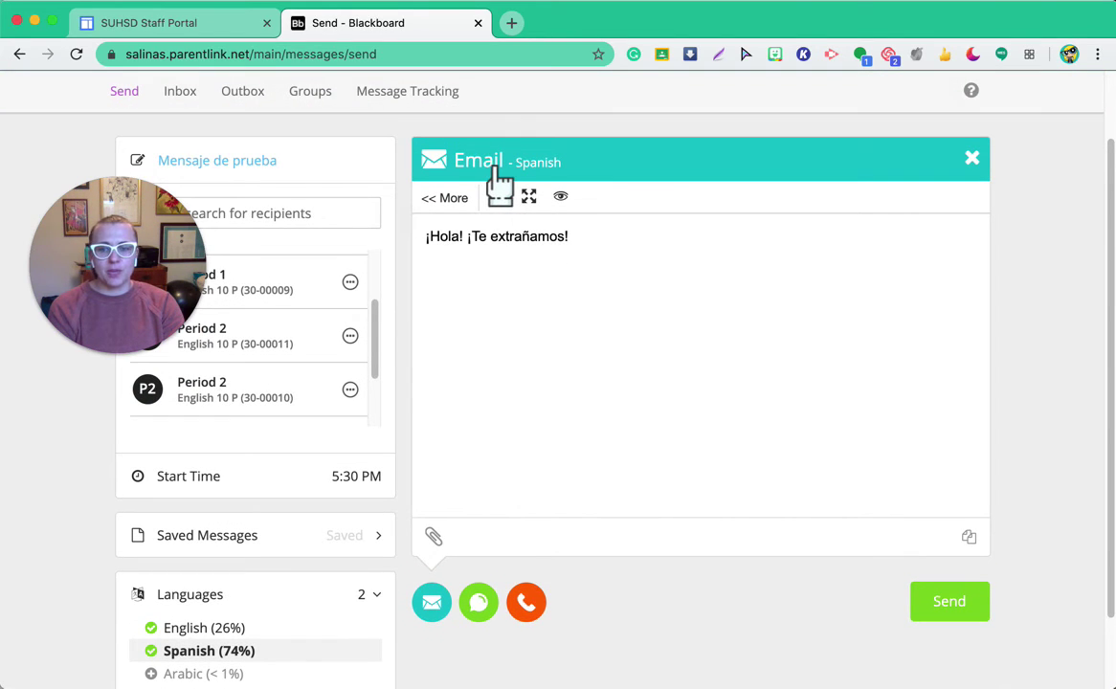
Step: Review the Spanish text, phone and email versions of the message
{"action": "left_click", "coordinate": [483, 600]}
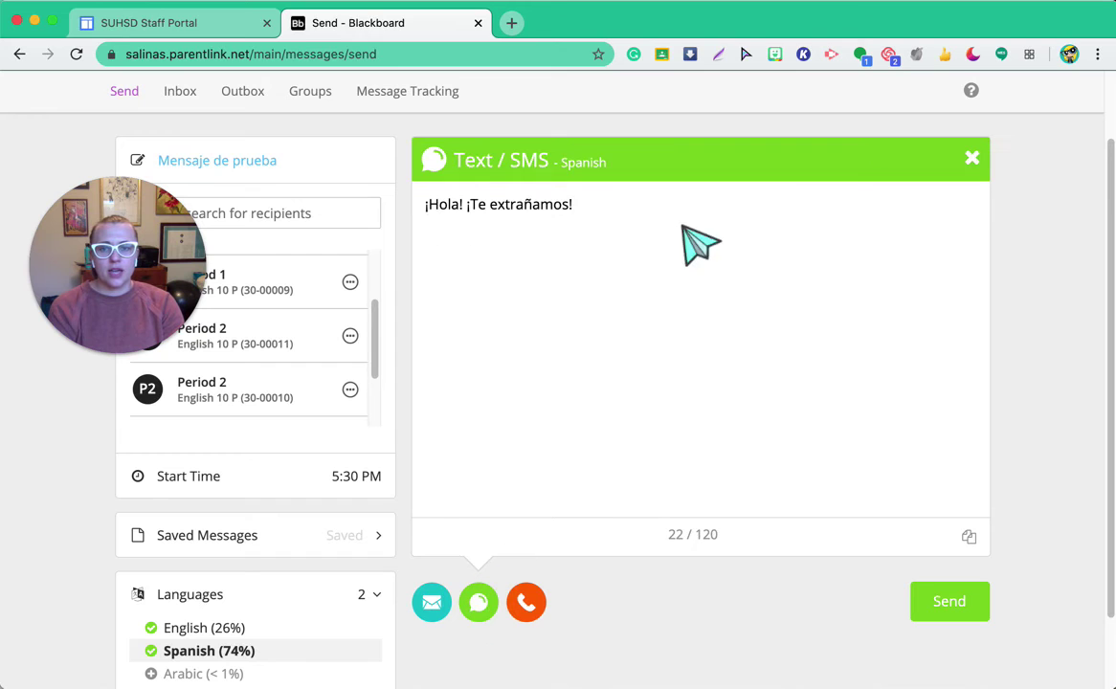
{"action": "scroll", "coordinate": [603, 364], "scroll_direction": "down", "scroll_amount": 1}
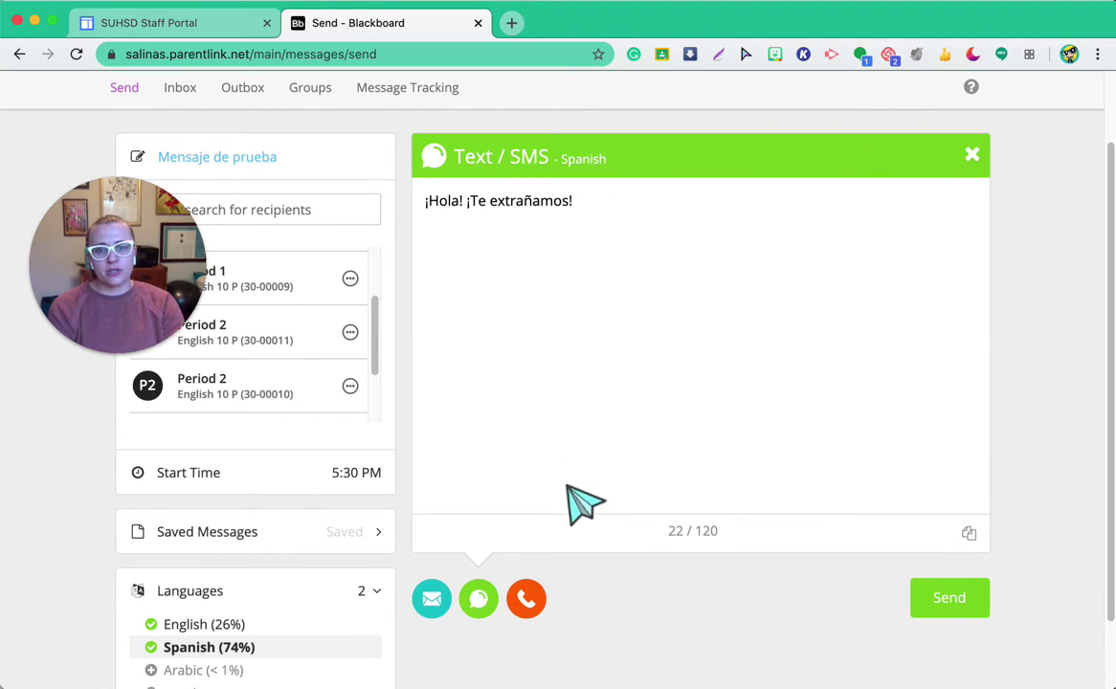
{"action": "left_click", "coordinate": [543, 595]}
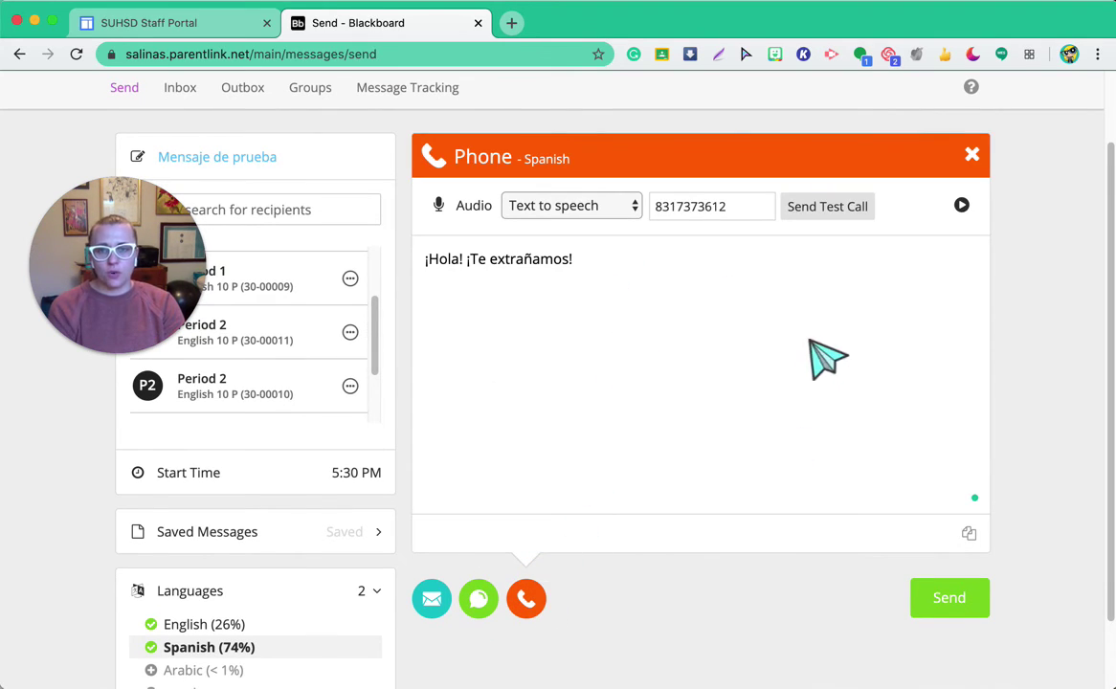
{"action": "left_click", "coordinate": [432, 599]}
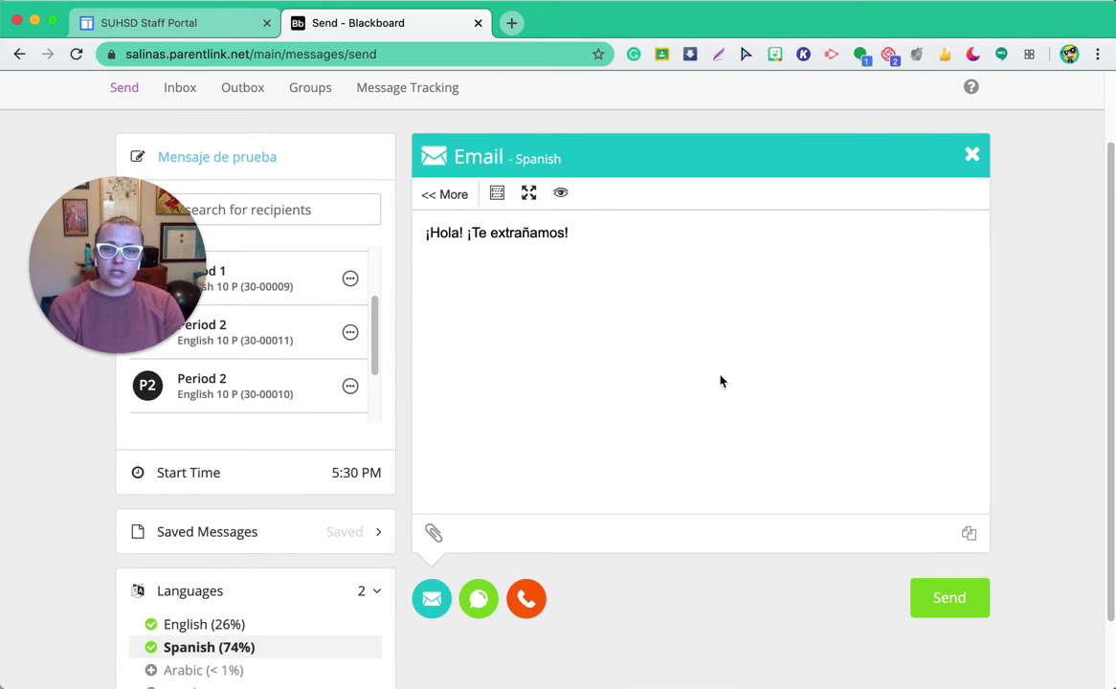
Step: Compare the English and Spanish email versions, ending on the Spanish email
{"action": "left_click", "coordinate": [284, 630]}
{"action": "left_click", "coordinate": [286, 643]}
{"action": "left_click", "coordinate": [278, 628]}
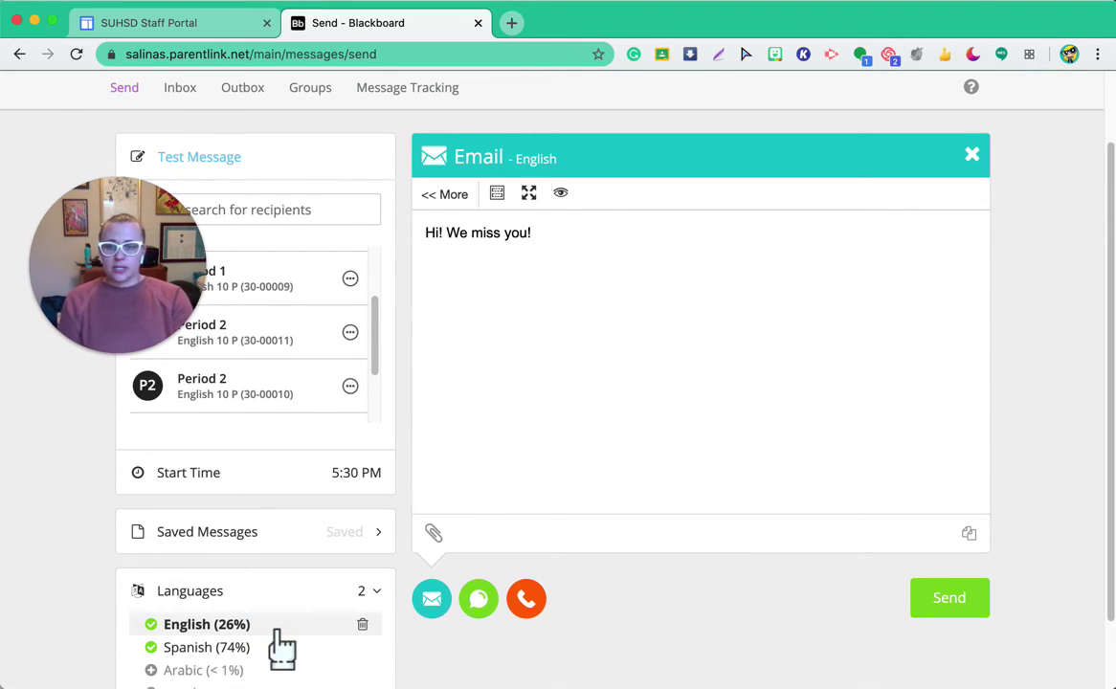
{"action": "left_click", "coordinate": [283, 643]}
{"action": "left_click", "coordinate": [289, 631]}
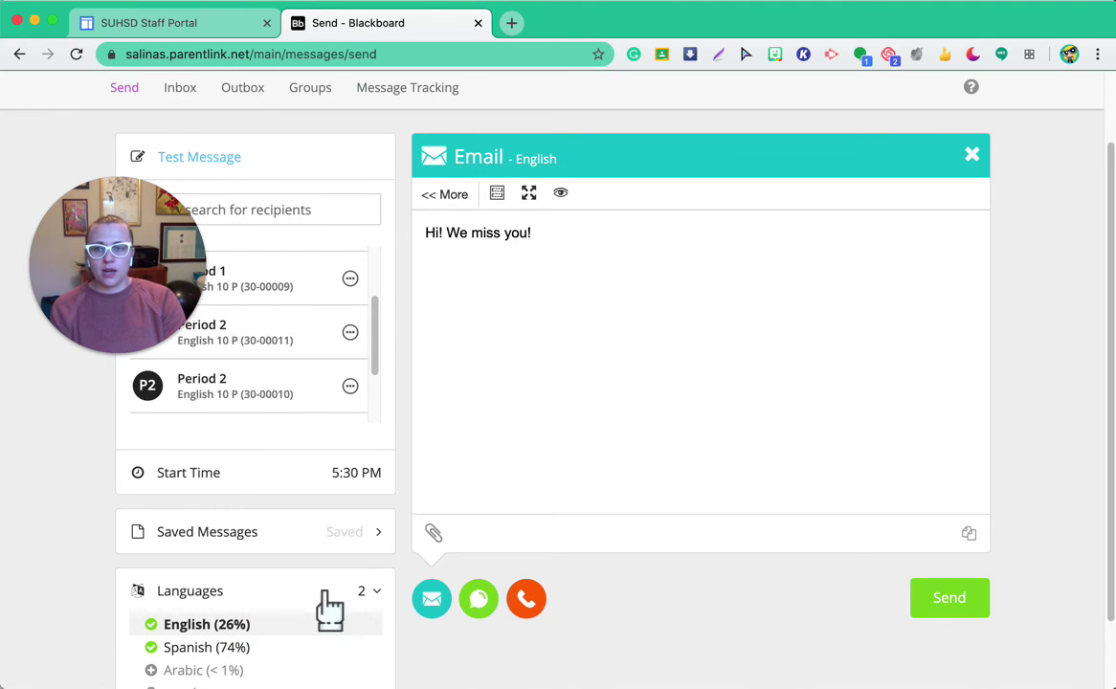
{"action": "mouse_move", "coordinate": [287, 647]}
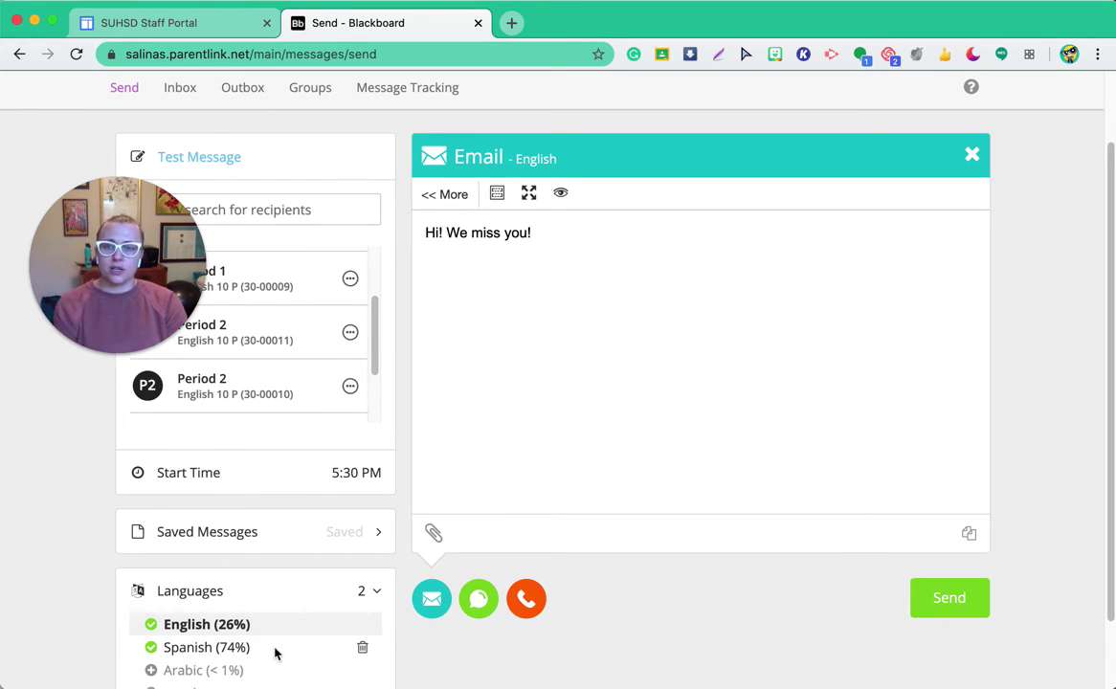
{"action": "left_click", "coordinate": [275, 650]}
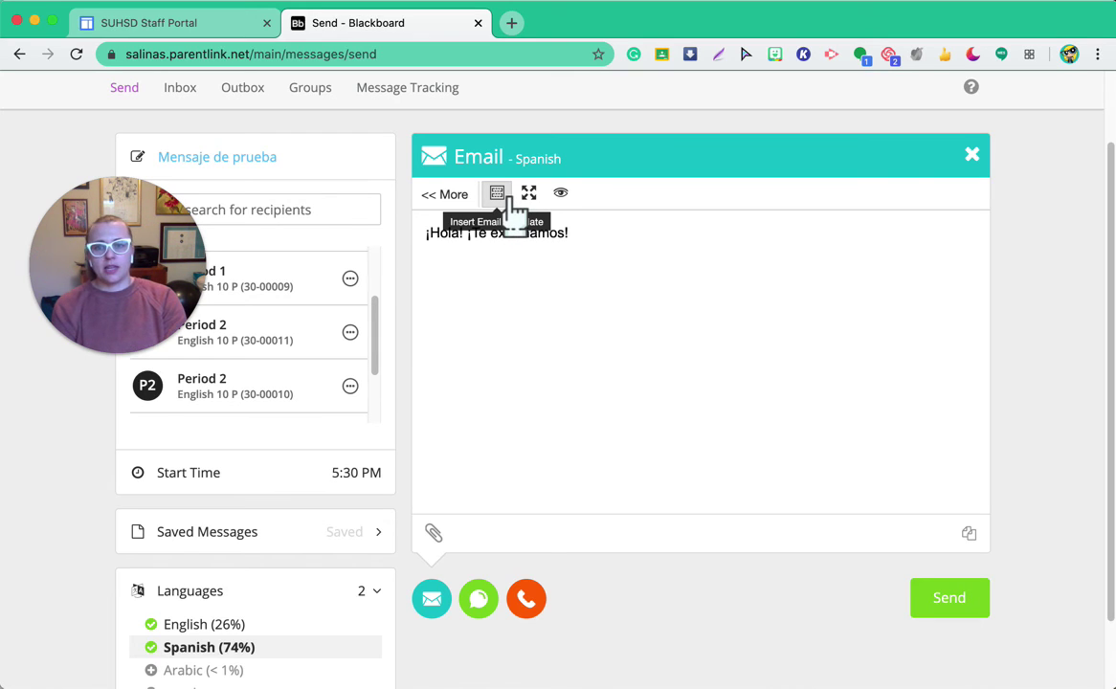
Step: Preview the Event, Save the Date, Paper, Postcard and Apps email templates
{"action": "left_click", "coordinate": [507, 197]}
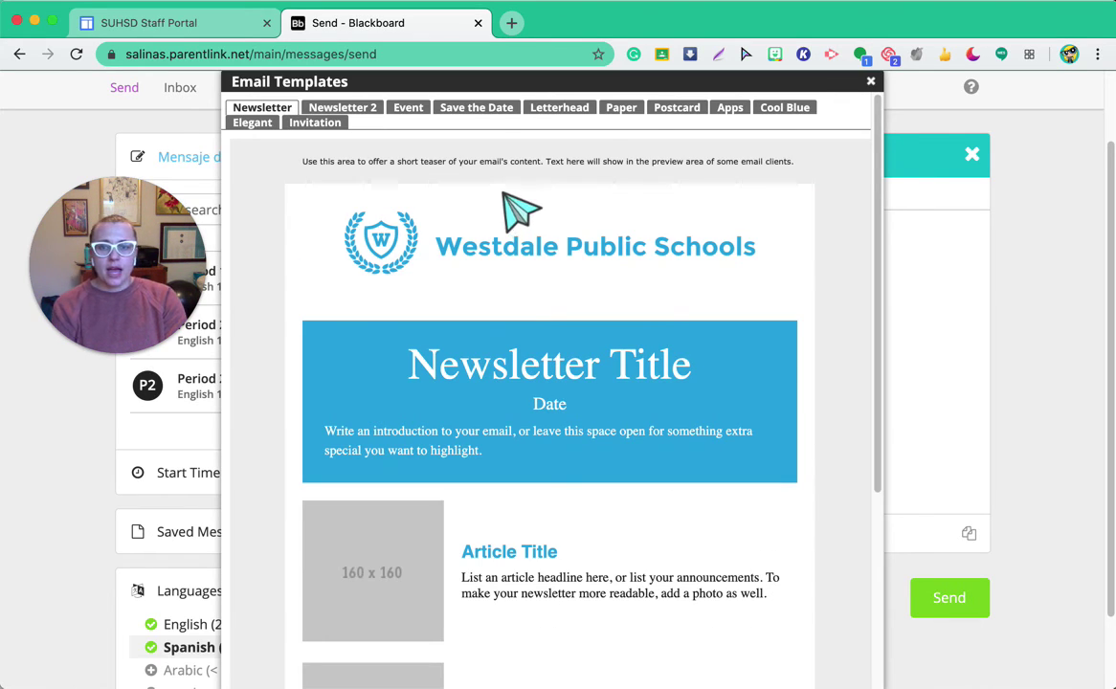
{"action": "scroll", "coordinate": [517, 211], "scroll_direction": "down", "scroll_amount": 3}
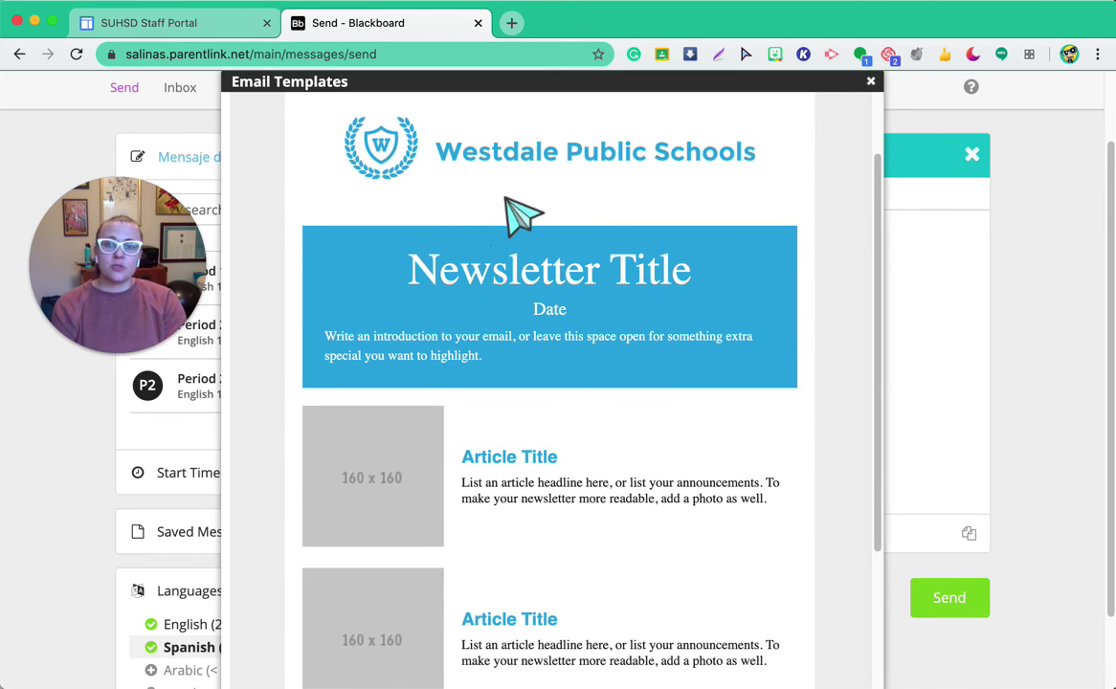
{"action": "scroll", "coordinate": [473, 224], "scroll_direction": "up", "scroll_amount": 1}
{"action": "scroll", "coordinate": [483, 233], "scroll_direction": "up", "scroll_amount": 2}
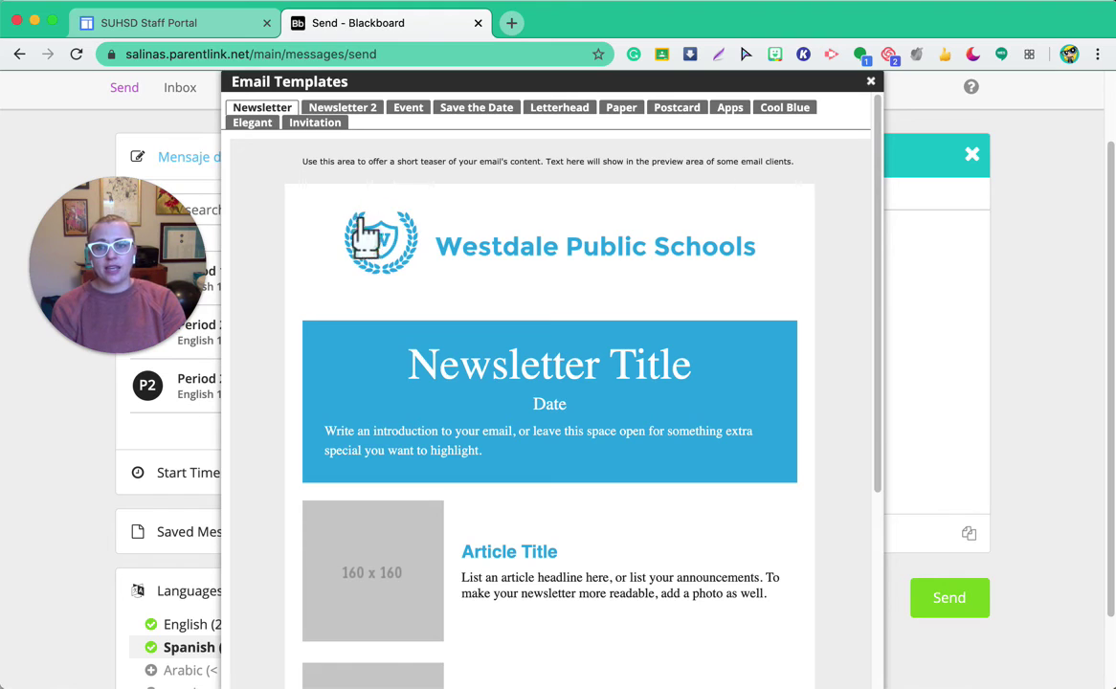
{"action": "left_click", "coordinate": [400, 113]}
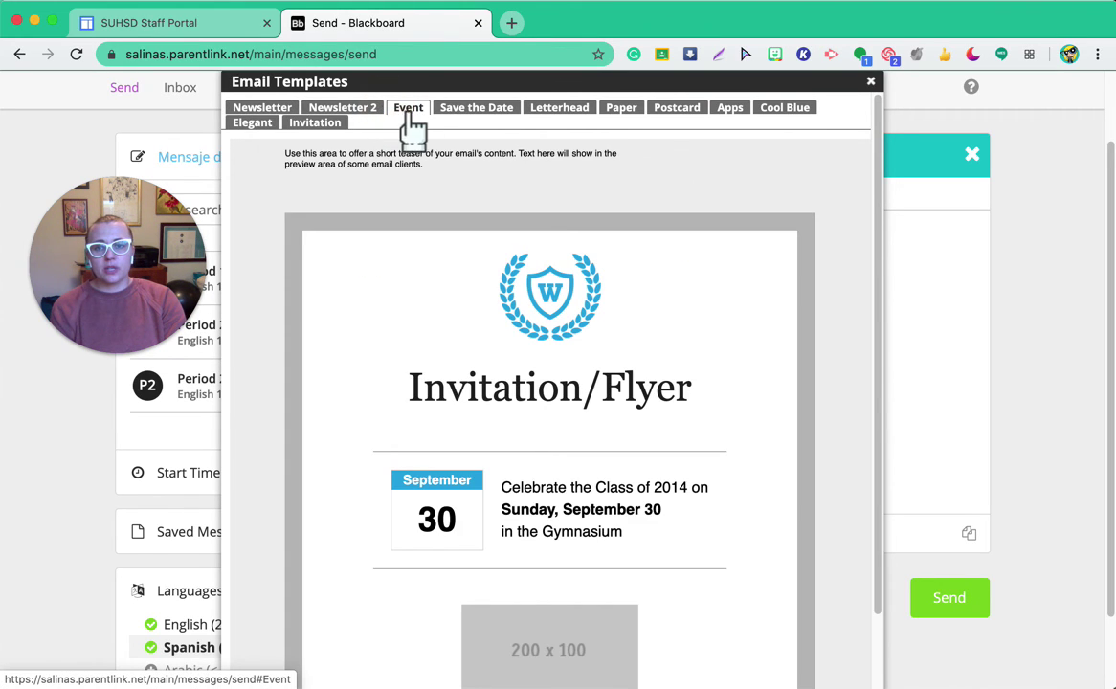
{"action": "left_click", "coordinate": [510, 113]}
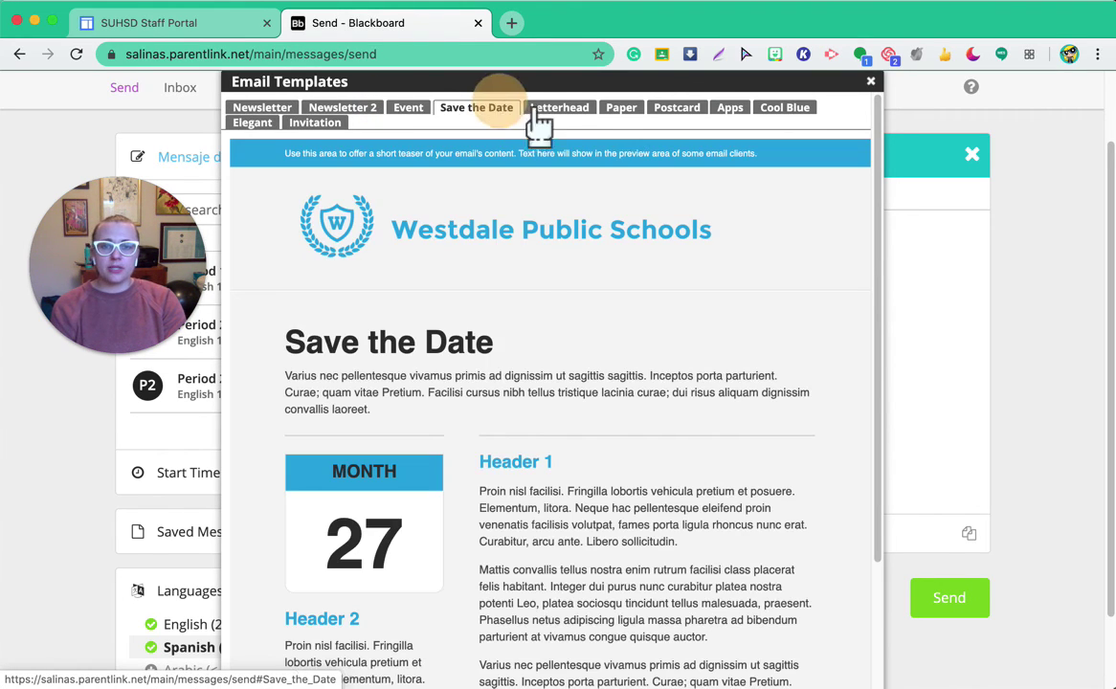
{"action": "left_click", "coordinate": [620, 111]}
{"action": "left_click", "coordinate": [680, 113]}
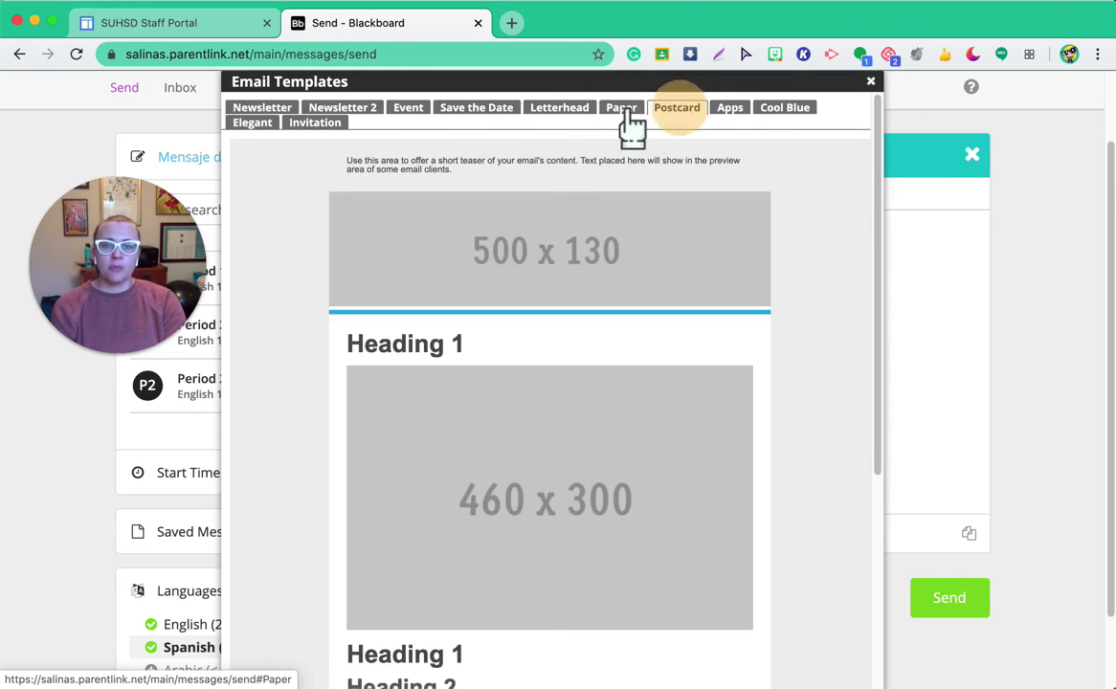
{"action": "left_click", "coordinate": [726, 113]}
Step: Apply the Paper template to the Spanish email
{"action": "left_click", "coordinate": [675, 113]}
{"action": "left_click", "coordinate": [624, 113]}
{"action": "scroll", "coordinate": [780, 254], "scroll_direction": "down", "scroll_amount": 1}
{"action": "scroll", "coordinate": [815, 235], "scroll_direction": "down", "scroll_amount": 2}
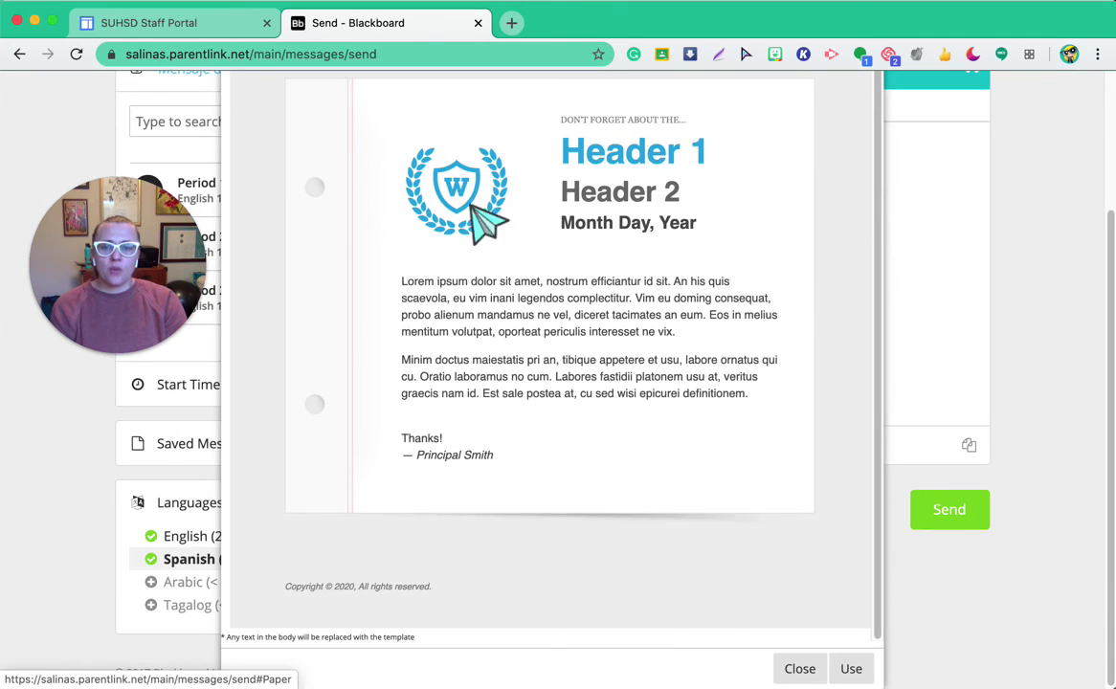
{"action": "left_click", "coordinate": [845, 671]}
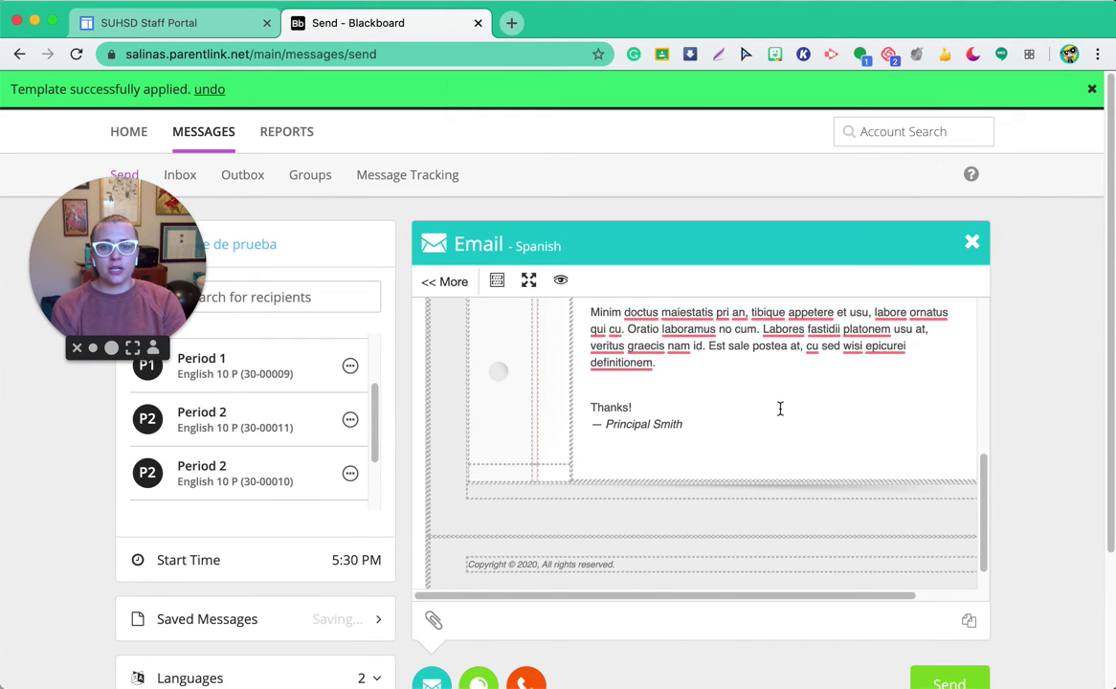
Step: Replace the Spanish template's Header 1 heading with 'We Miss You!', keeping Header 2 on its own line
{"action": "scroll", "coordinate": [808, 416], "scroll_direction": "up", "scroll_amount": 10}
{"action": "double_click", "coordinate": [823, 469]}
{"action": "triple_click", "coordinate": [822, 469]}
{"action": "type", "text": "We M"}
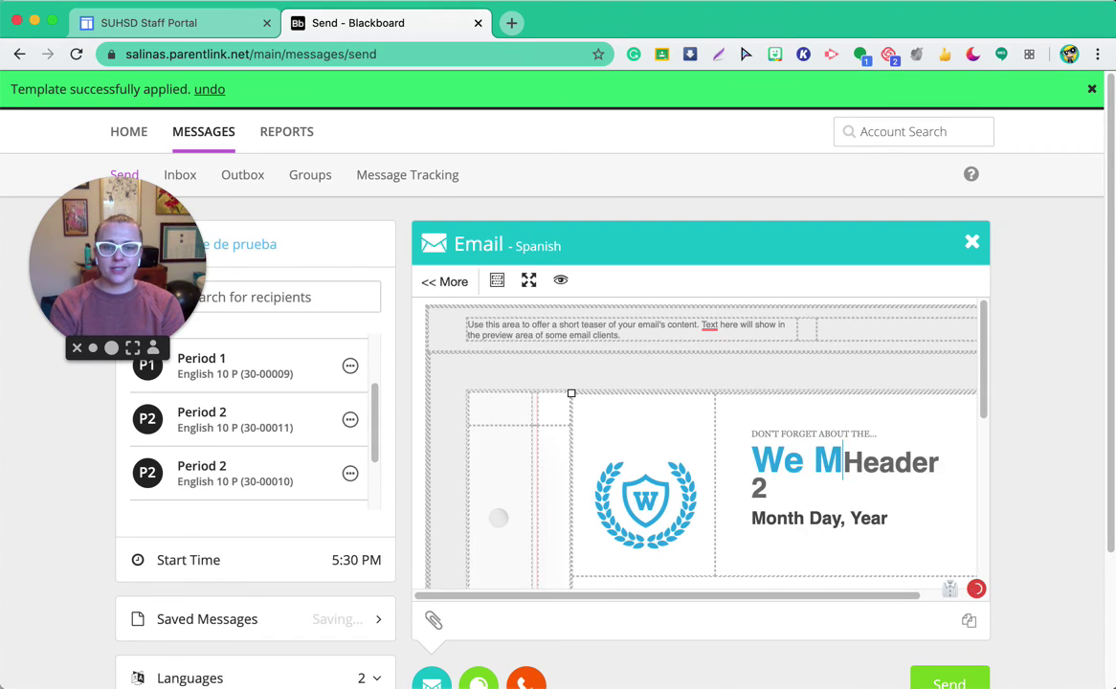
{"action": "type", "text": "iss You!"}
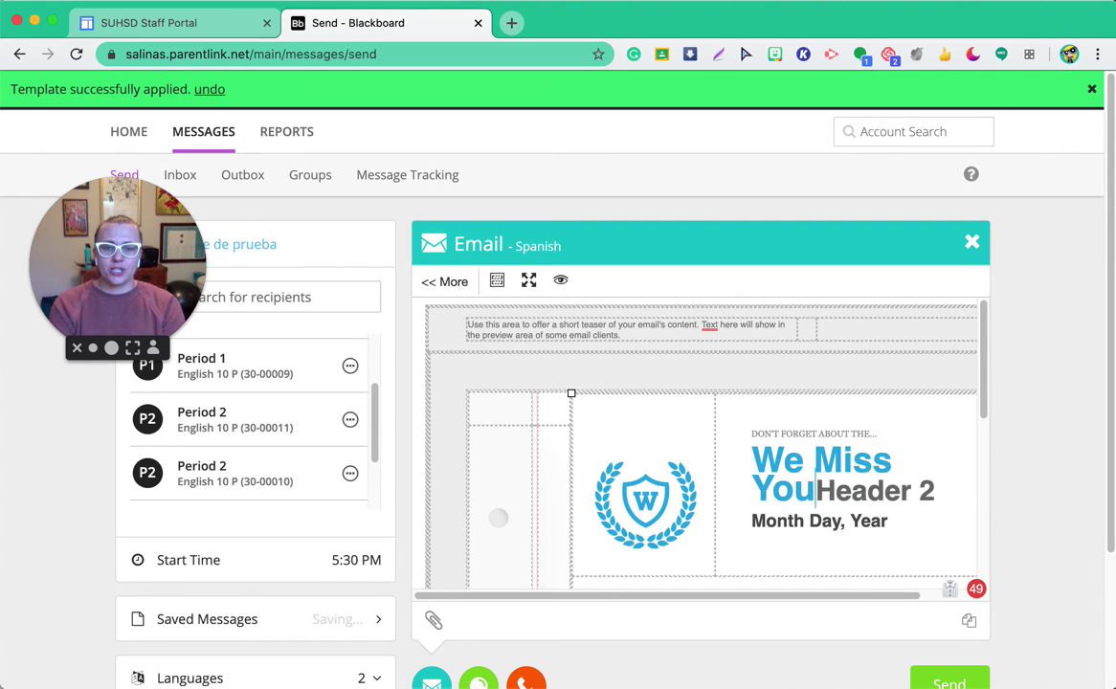
{"action": "key", "text": "Return"}
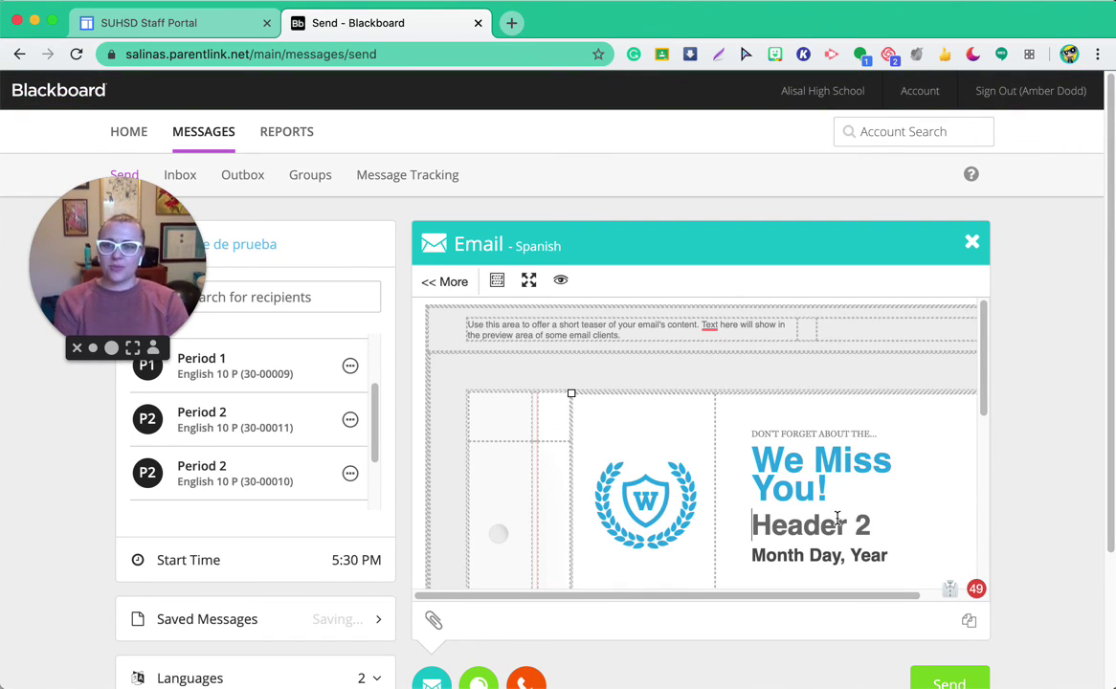
Step: Expand the full formatting toolbar with << More and review the draft below
{"action": "left_click", "coordinate": [456, 290]}
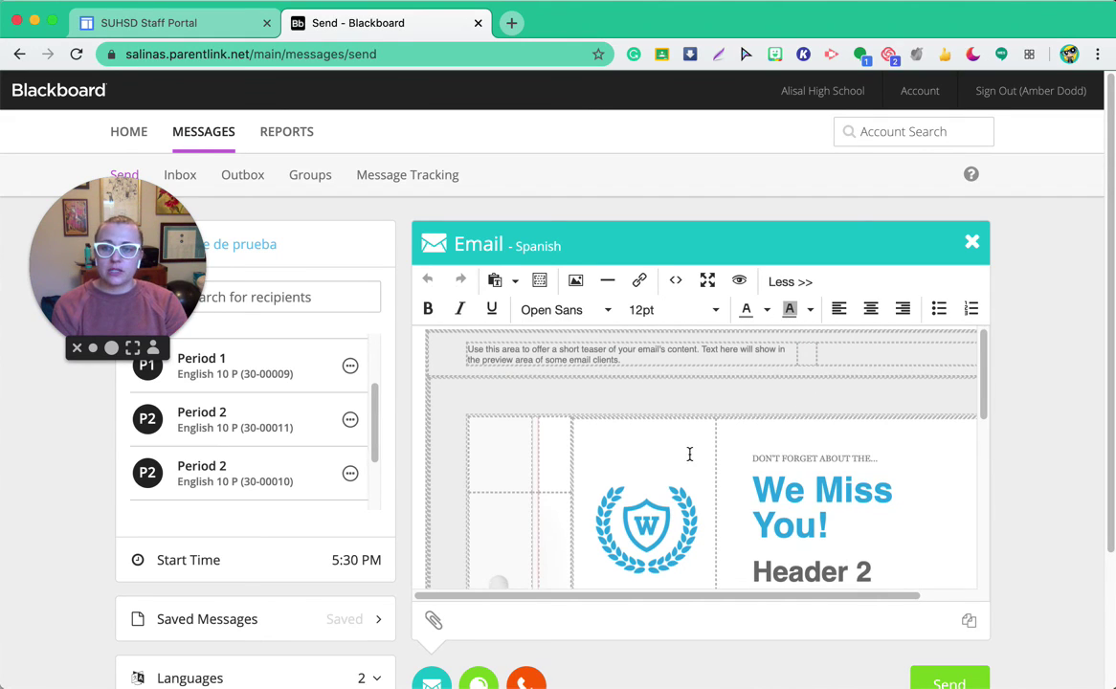
{"action": "scroll", "coordinate": [688, 454], "scroll_direction": "down", "scroll_amount": 2}
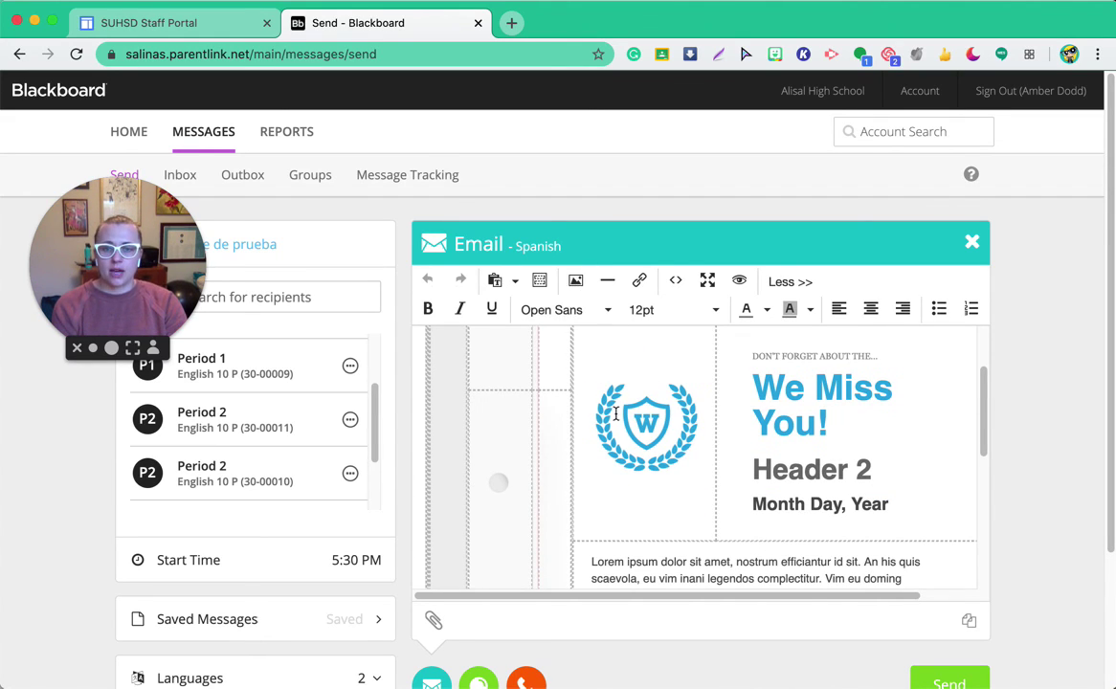
{"action": "scroll", "coordinate": [873, 342], "scroll_direction": "down", "scroll_amount": 2}
{"action": "scroll", "coordinate": [1026, 391], "scroll_direction": "down", "scroll_amount": 1}
{"action": "scroll", "coordinate": [1026, 390], "scroll_direction": "down", "scroll_amount": 3}
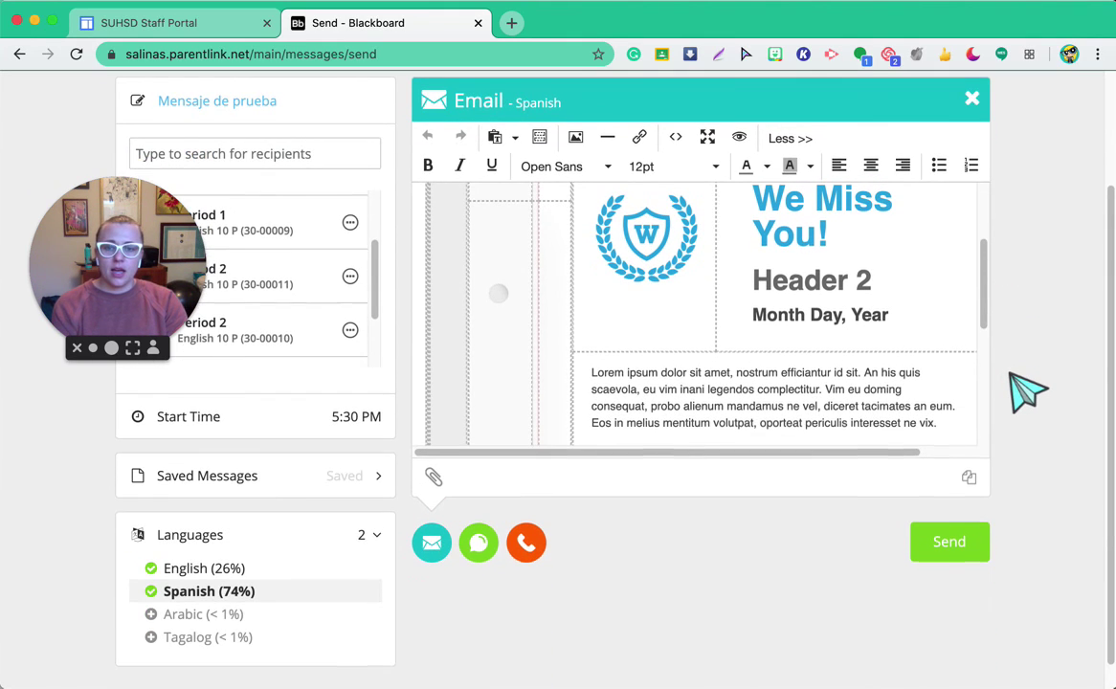
Step: Select English (26%) in the Languages panel to show its plain 'Hi! We miss you!' email
{"action": "scroll", "coordinate": [1025, 391], "scroll_direction": "down", "scroll_amount": 1}
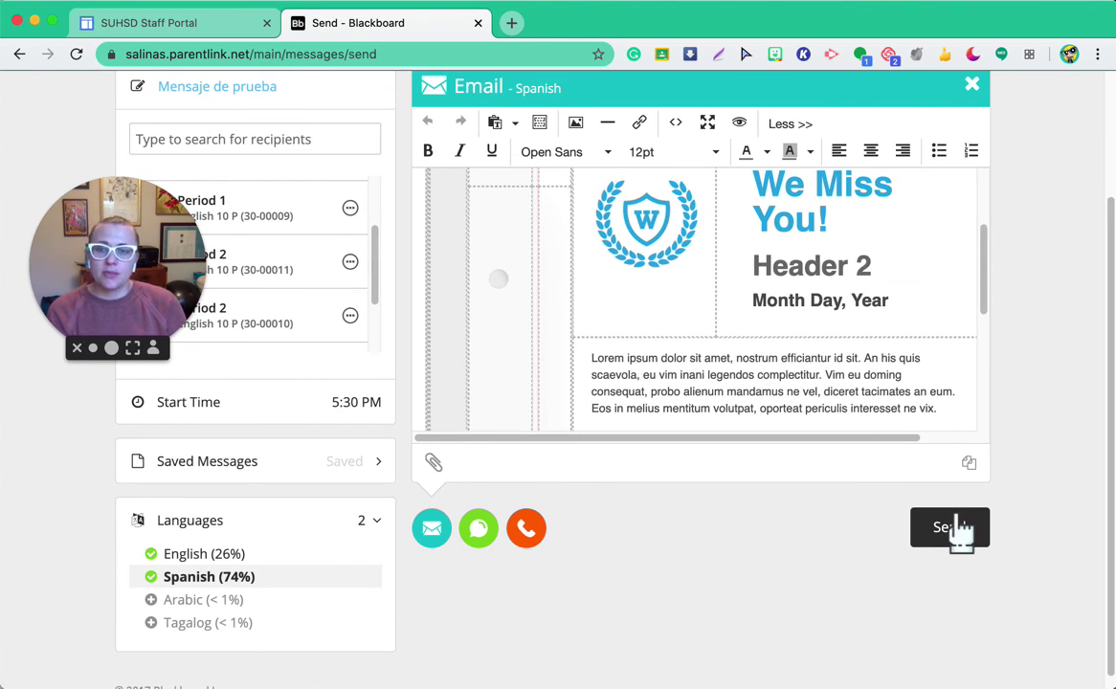
{"action": "scroll", "coordinate": [791, 473], "scroll_direction": "up", "scroll_amount": 2}
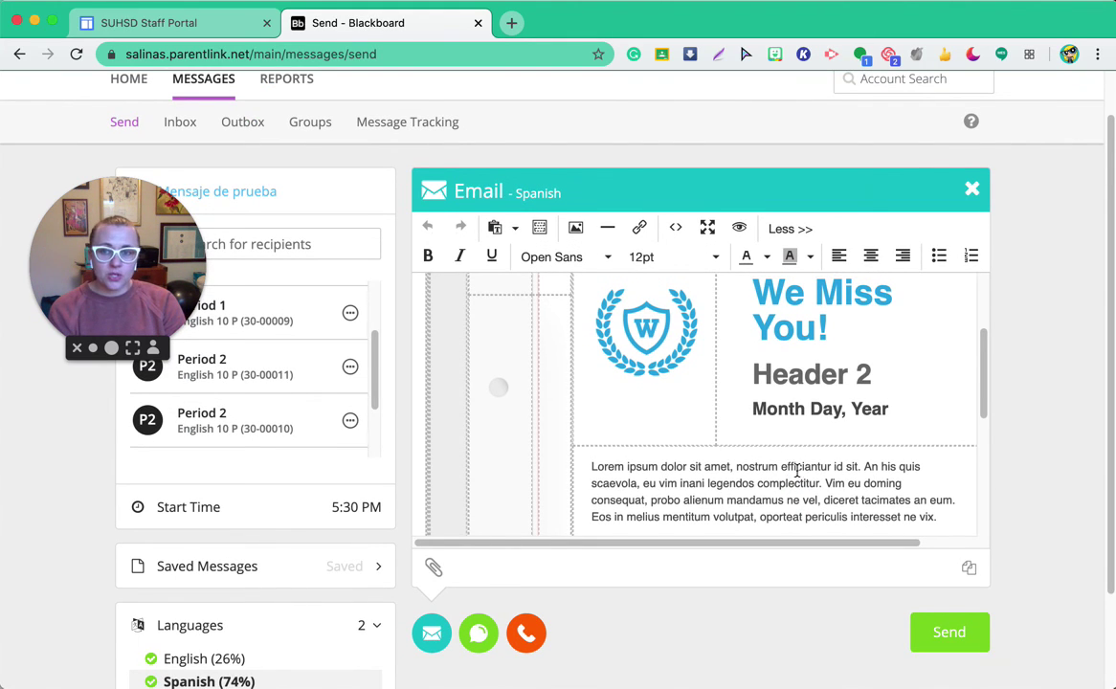
{"action": "scroll", "coordinate": [1060, 426], "scroll_direction": "up", "scroll_amount": 1}
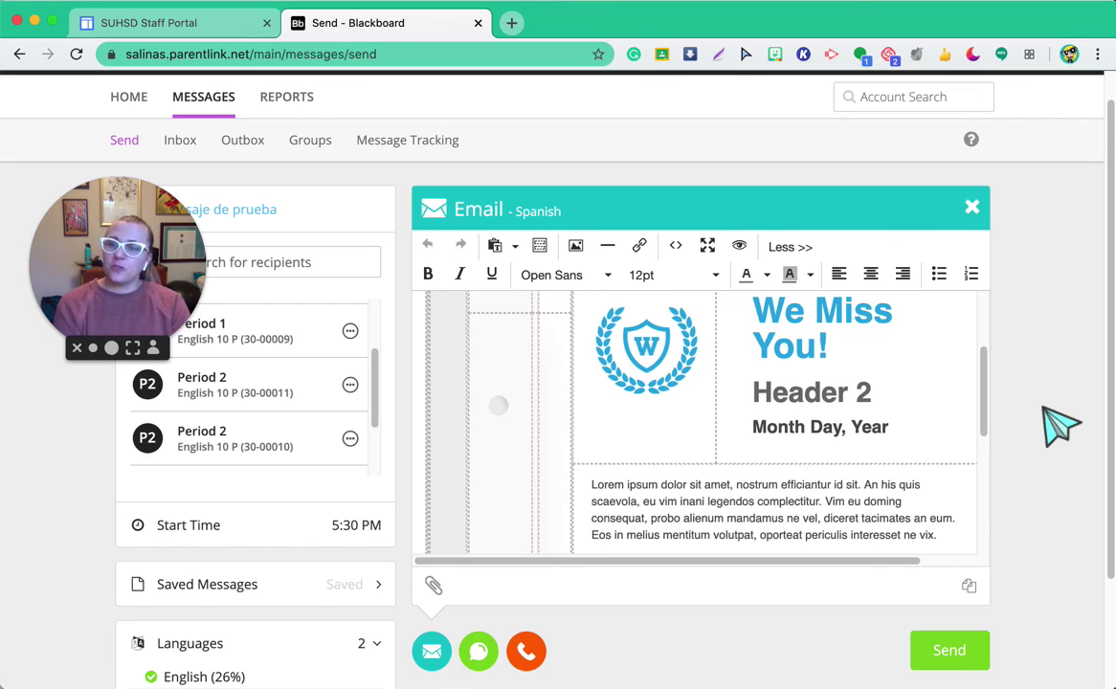
{"action": "scroll", "coordinate": [1060, 426], "scroll_direction": "up", "scroll_amount": 1}
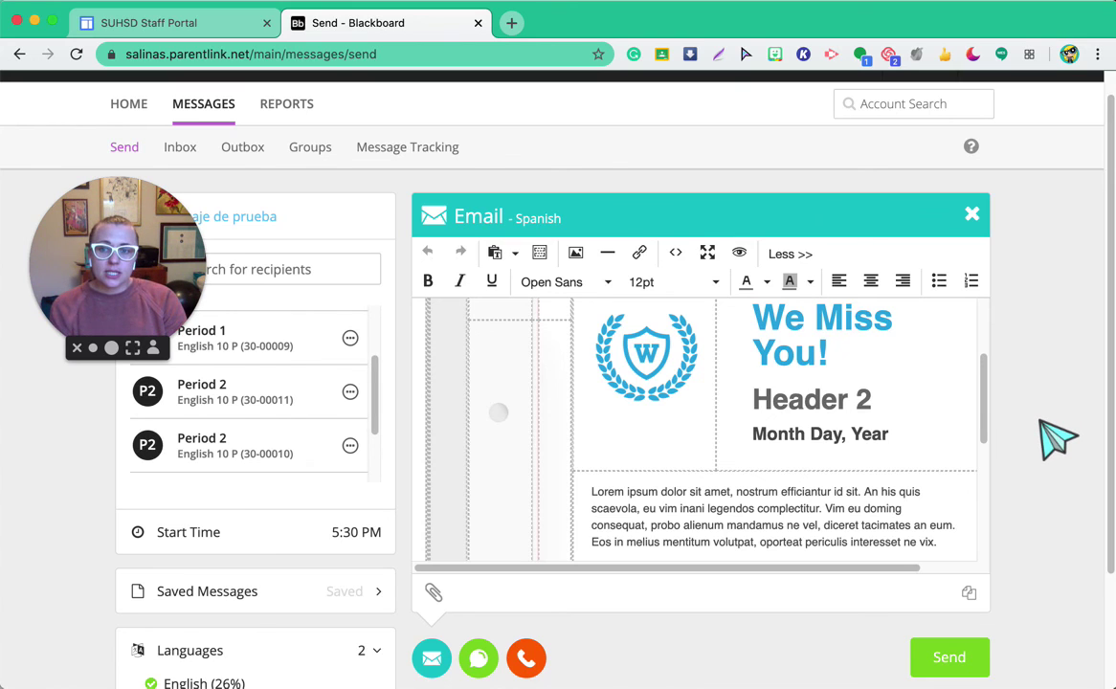
{"action": "scroll", "coordinate": [1058, 440], "scroll_direction": "down", "scroll_amount": 5}
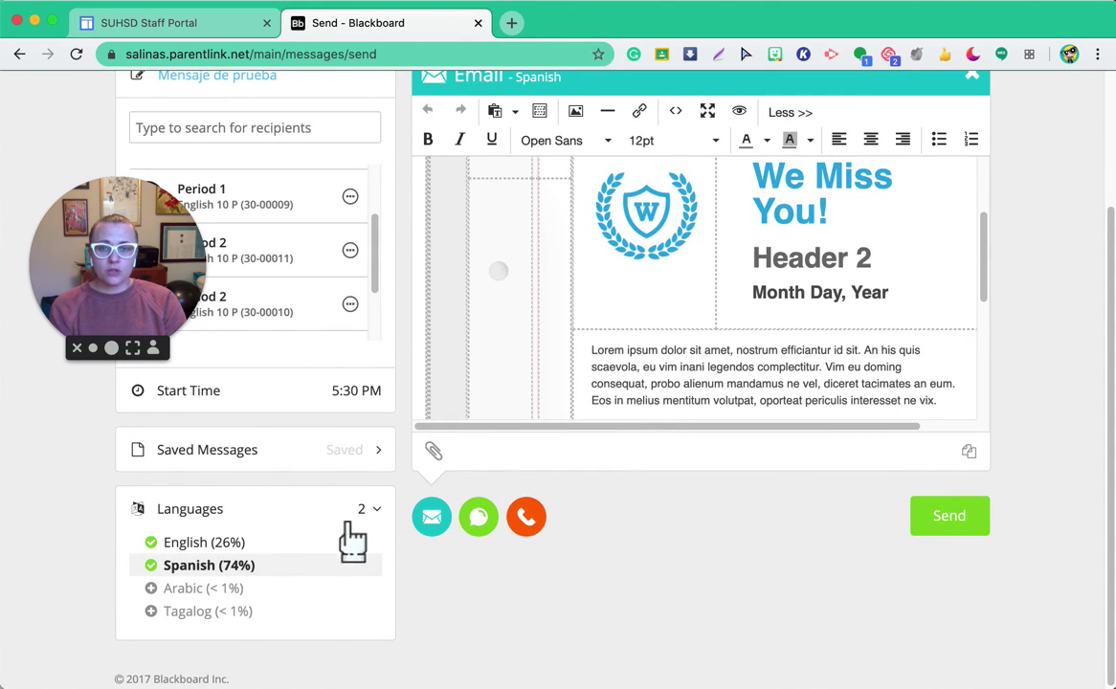
{"action": "left_click", "coordinate": [297, 543]}
{"action": "left_click", "coordinate": [268, 561]}
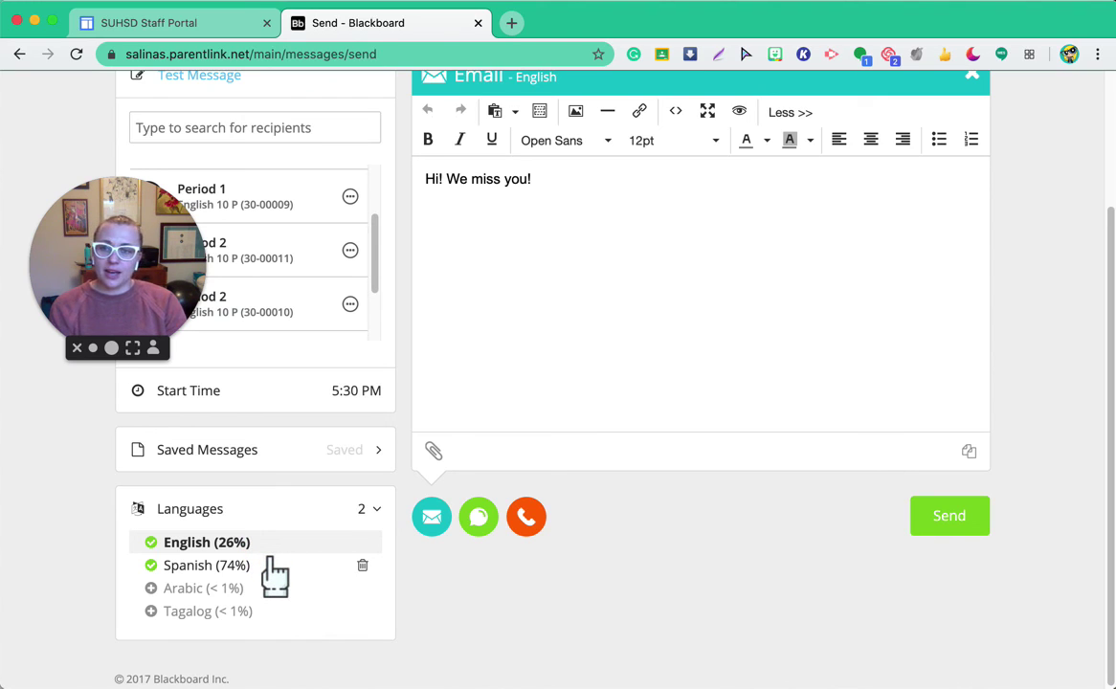